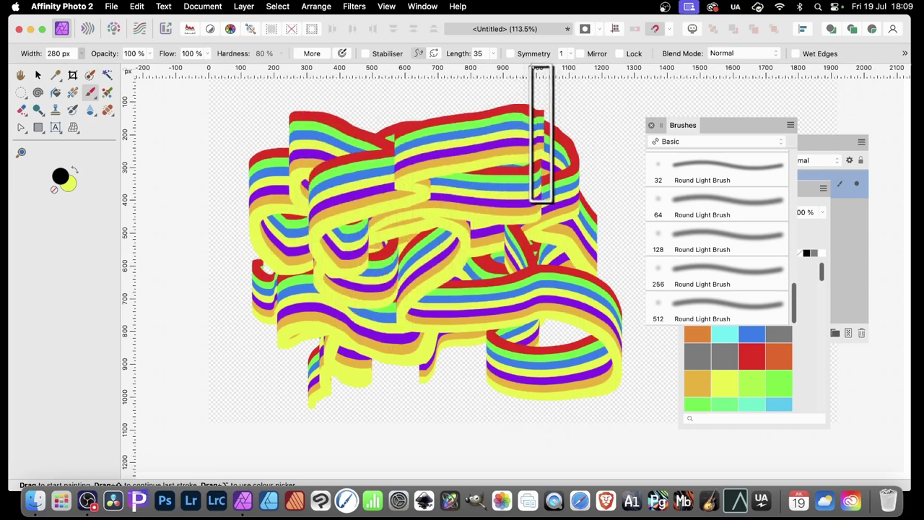
Select the painted rainbow scribble pixel layer with the Move Tool.
{"action": "left_click", "coordinate": [38, 74]}
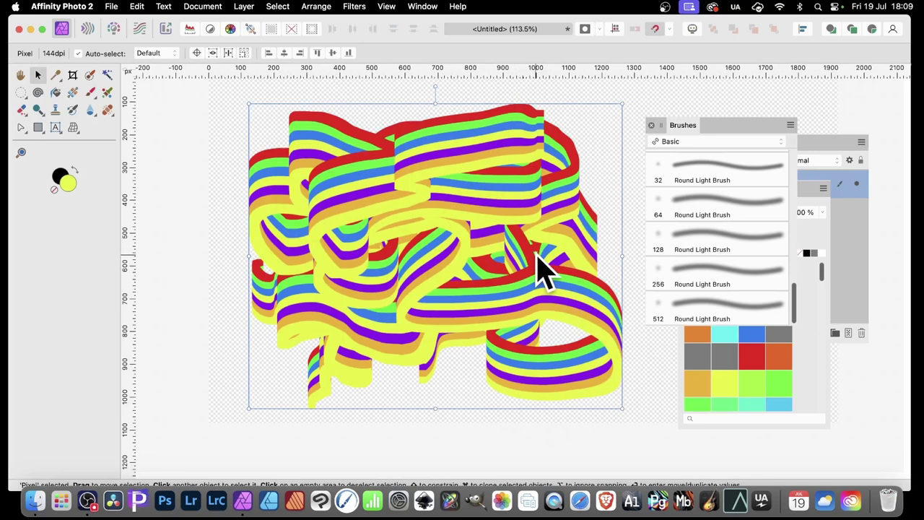
Delete the rainbow painting and draw a small yellow square of about 142.8 px with the Rectangle Tool.
{"action": "key", "text": "Delete"}
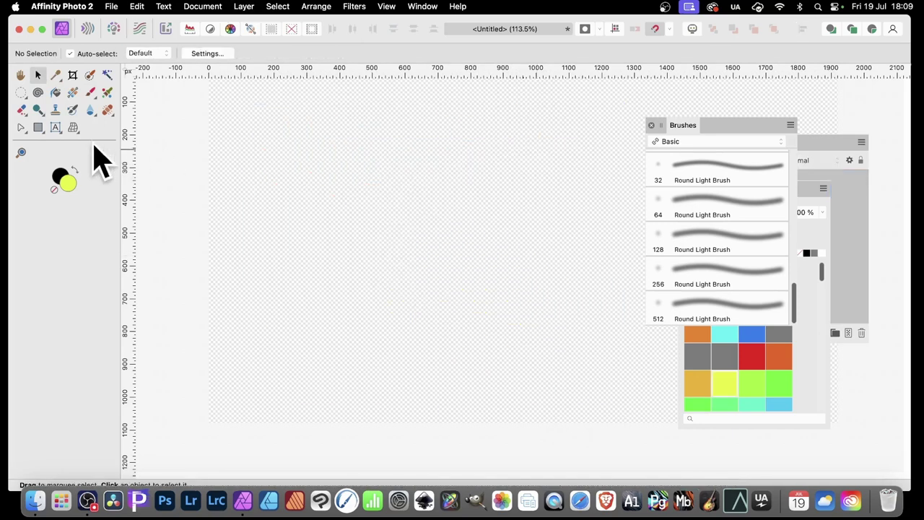
{"action": "left_click", "coordinate": [37, 127]}
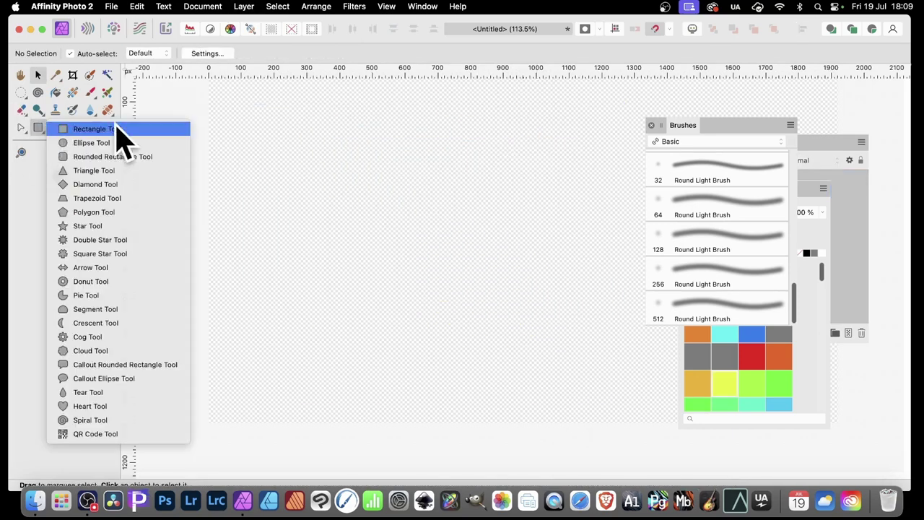
{"action": "left_click", "coordinate": [119, 130]}
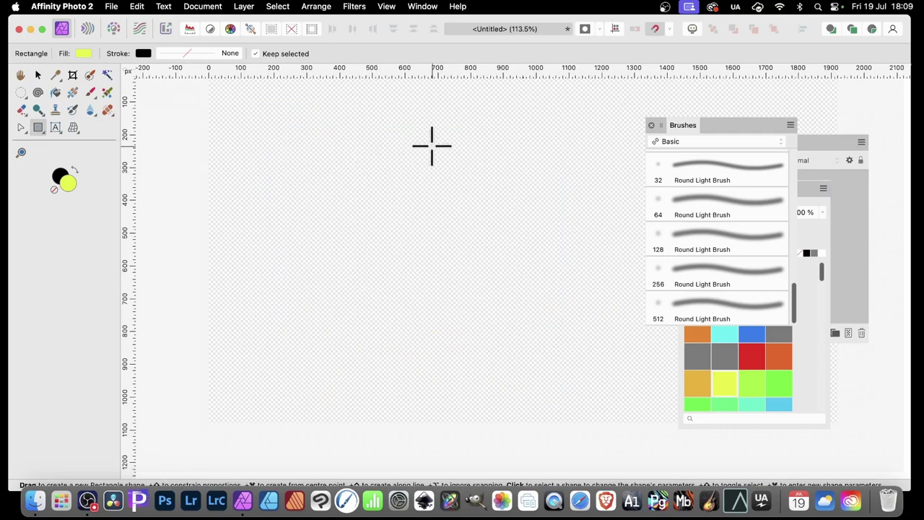
{"action": "left_click_drag", "start_coordinate": [385, 161], "coordinate": [431, 206]}
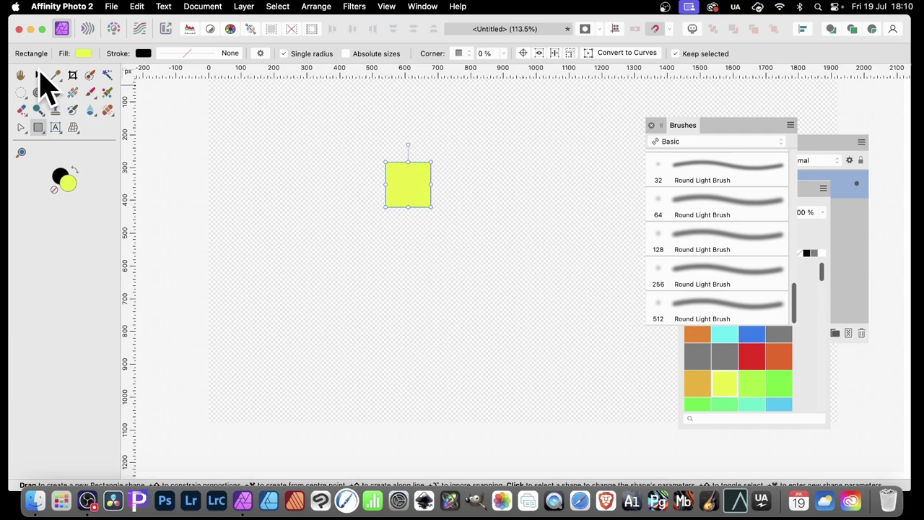
Duplicate the yellow square 7 times, each copy offset 136 px vertically, using Move/Duplicate.
{"action": "left_click", "coordinate": [37, 75]}
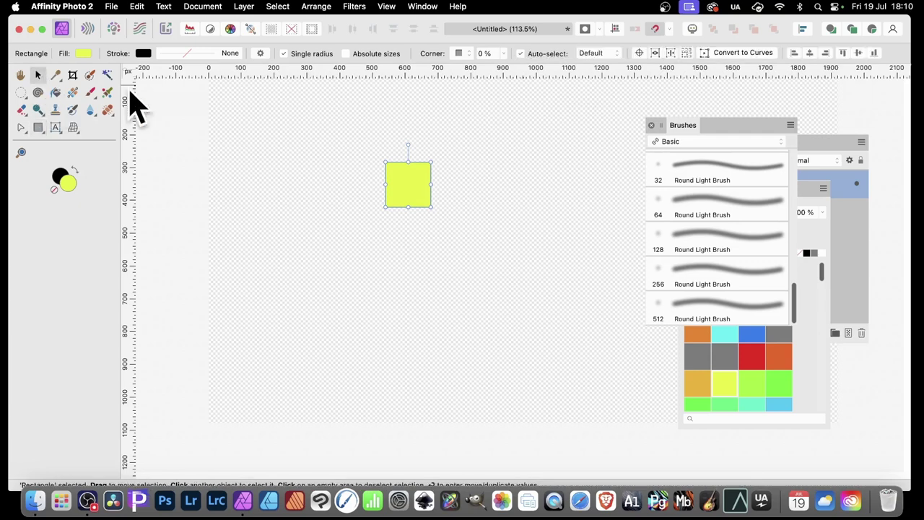
{"action": "left_click_drag", "start_coordinate": [417, 185], "coordinate": [447, 161]}
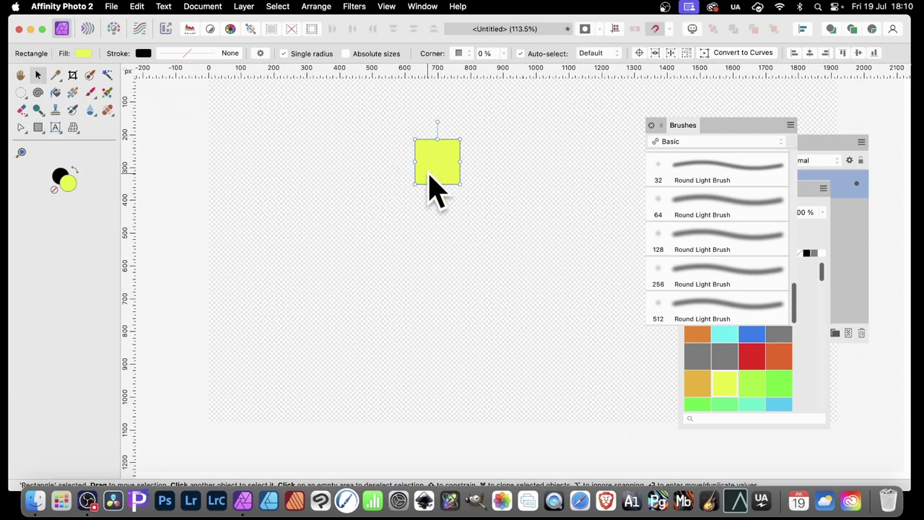
{"action": "key", "text": "Return"}
{"action": "left_click_drag", "start_coordinate": [505, 88], "coordinate": [596, 118]}
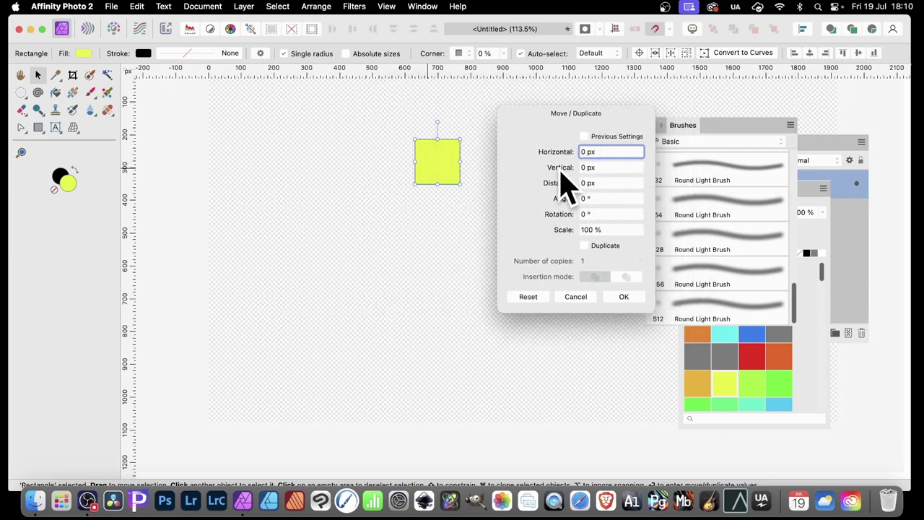
{"action": "left_click", "coordinate": [585, 247]}
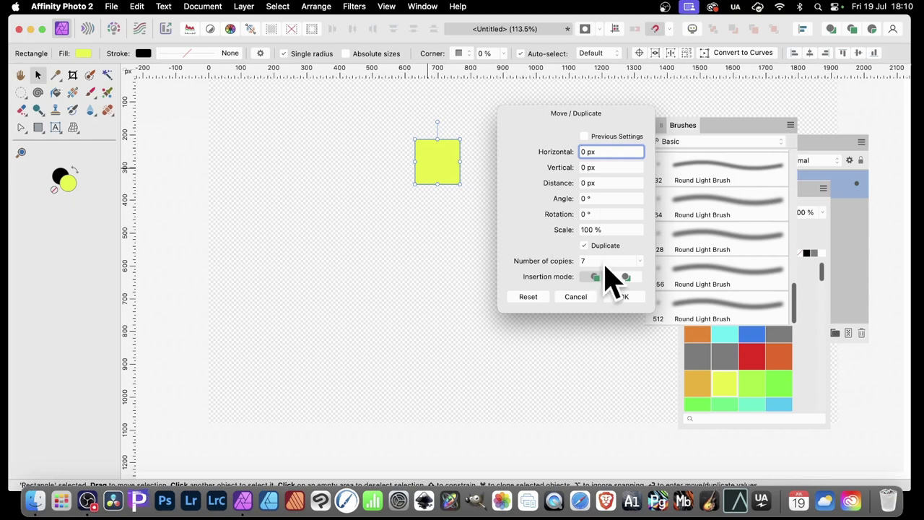
{"action": "left_click_drag", "start_coordinate": [559, 167], "coordinate": [639, 176]}
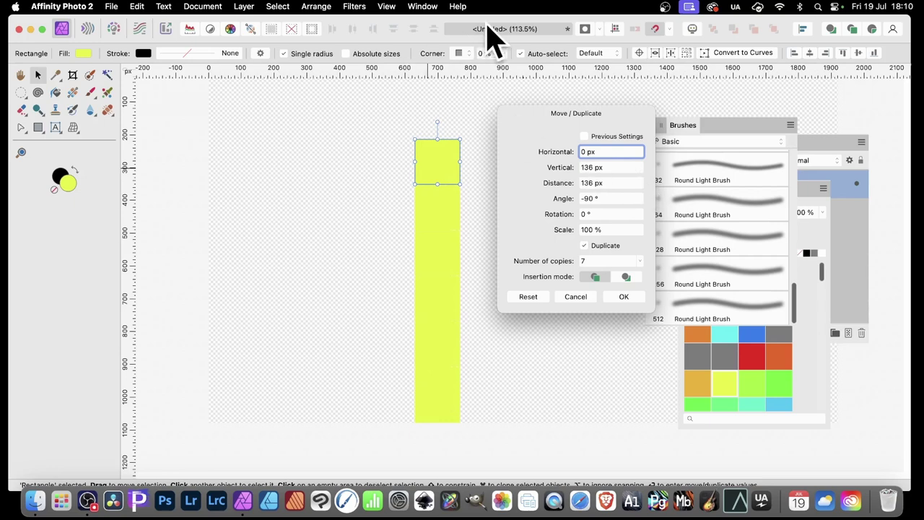
{"action": "left_click", "coordinate": [623, 297]}
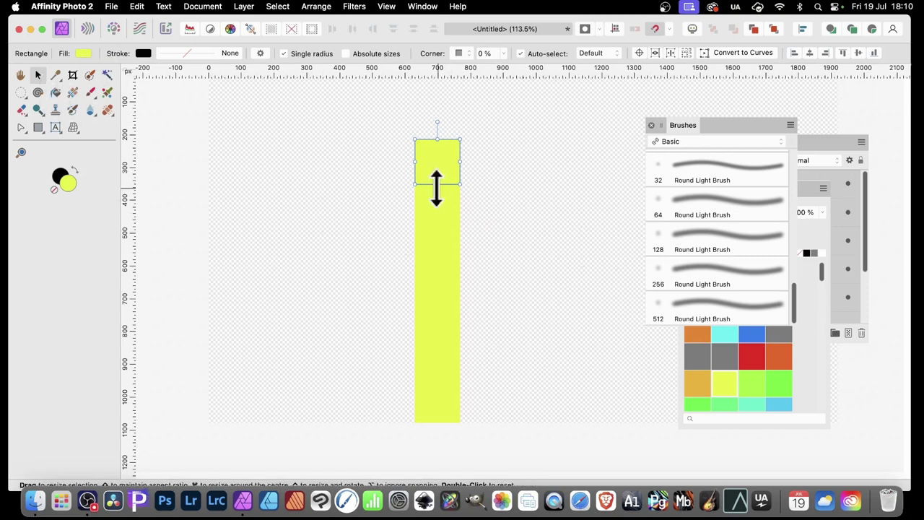
Fill the second, third and fourth squares orange, red and blue.
{"action": "left_click", "coordinate": [443, 221]}
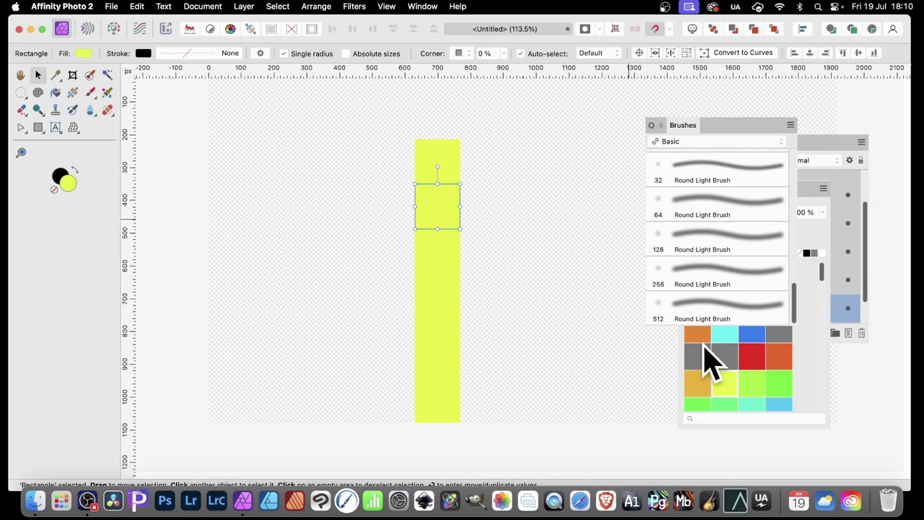
{"action": "left_click", "coordinate": [700, 338]}
{"action": "left_click", "coordinate": [454, 249]}
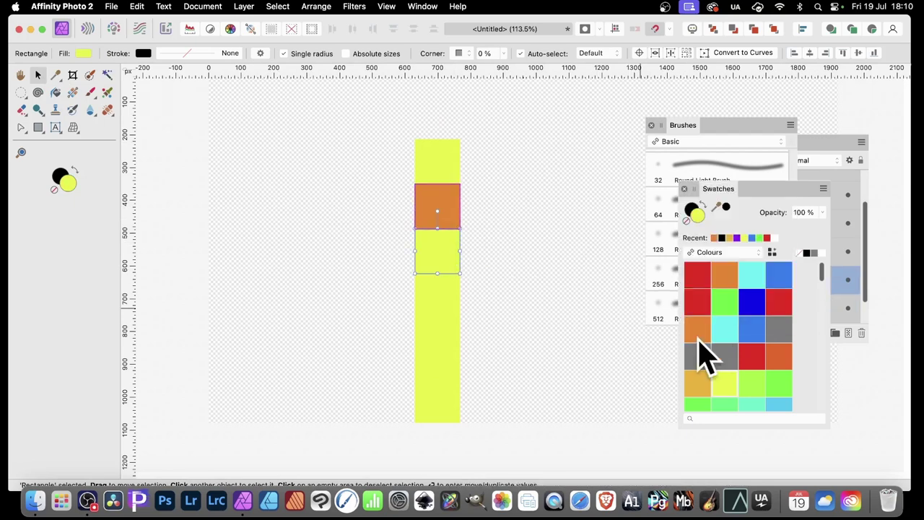
{"action": "left_click", "coordinate": [751, 356]}
{"action": "left_click", "coordinate": [447, 296]}
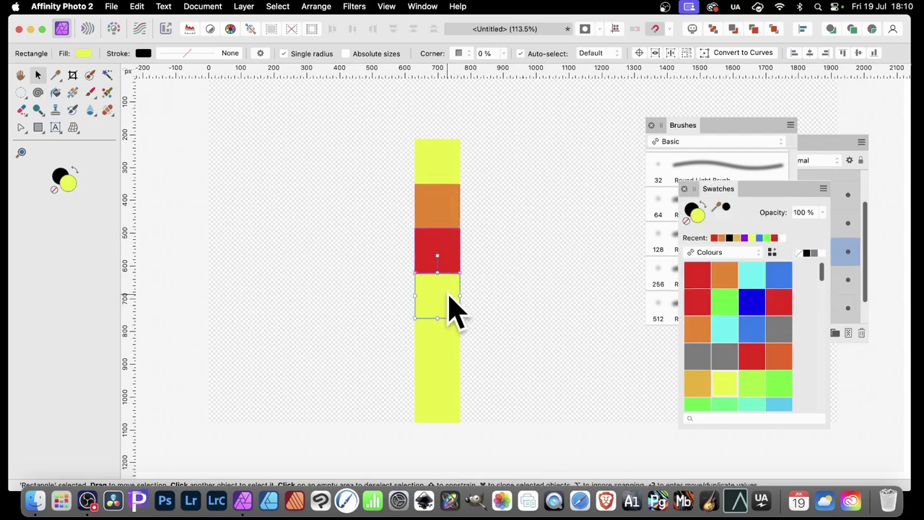
{"action": "left_click", "coordinate": [780, 277]}
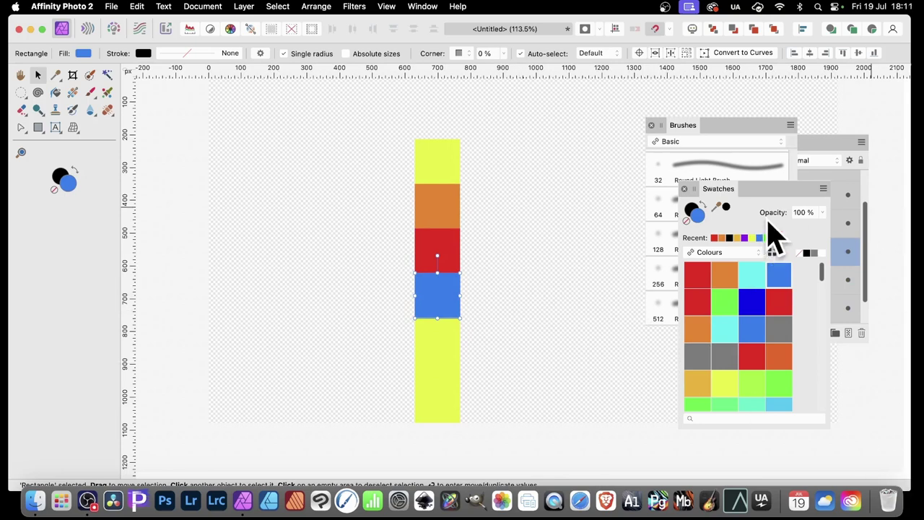
{"action": "left_click", "coordinate": [810, 153]}
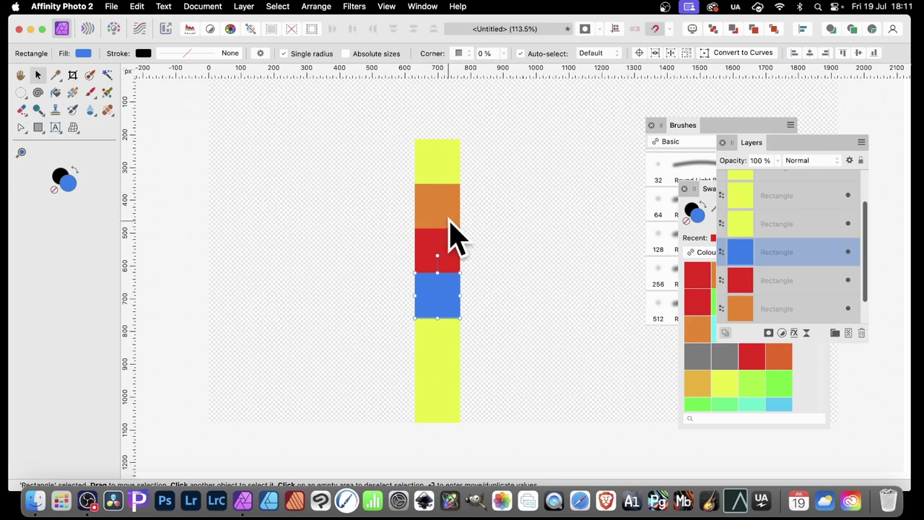
Fill the fifth, sixth and seventh squares green, rust and magenta.
{"action": "left_click", "coordinate": [456, 359]}
{"action": "left_click", "coordinate": [783, 391]}
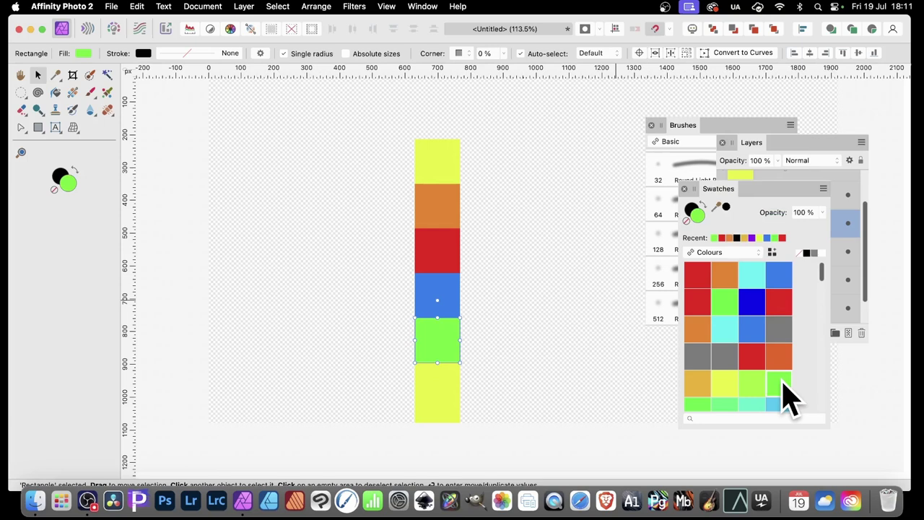
{"action": "scroll", "coordinate": [751, 350], "scroll_direction": "down", "scroll_amount": 3}
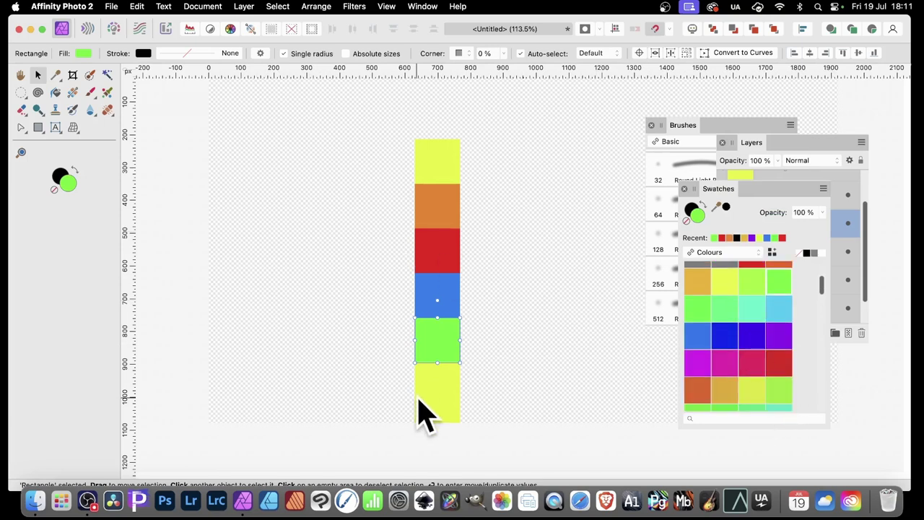
{"action": "left_click", "coordinate": [454, 387]}
{"action": "left_click", "coordinate": [696, 390]}
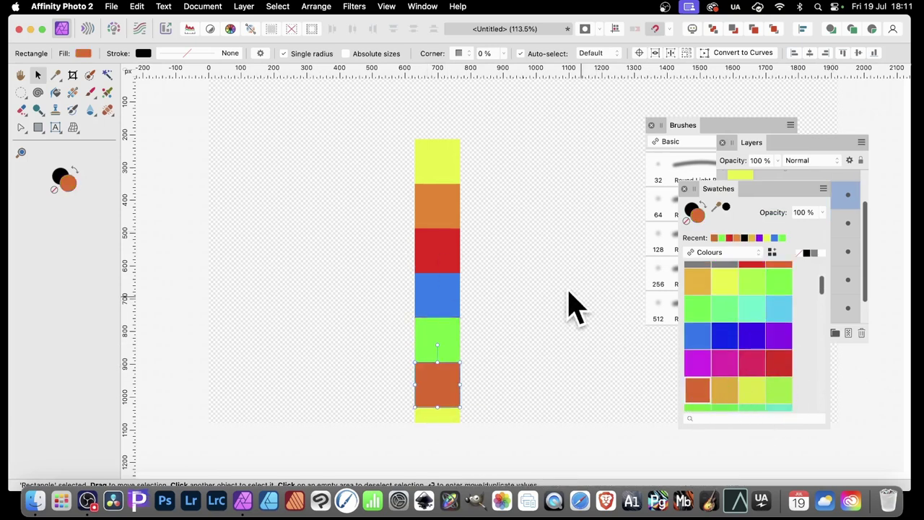
{"action": "scroll", "coordinate": [568, 307], "scroll_direction": "down", "scroll_amount": 3}
{"action": "left_click", "coordinate": [442, 375]}
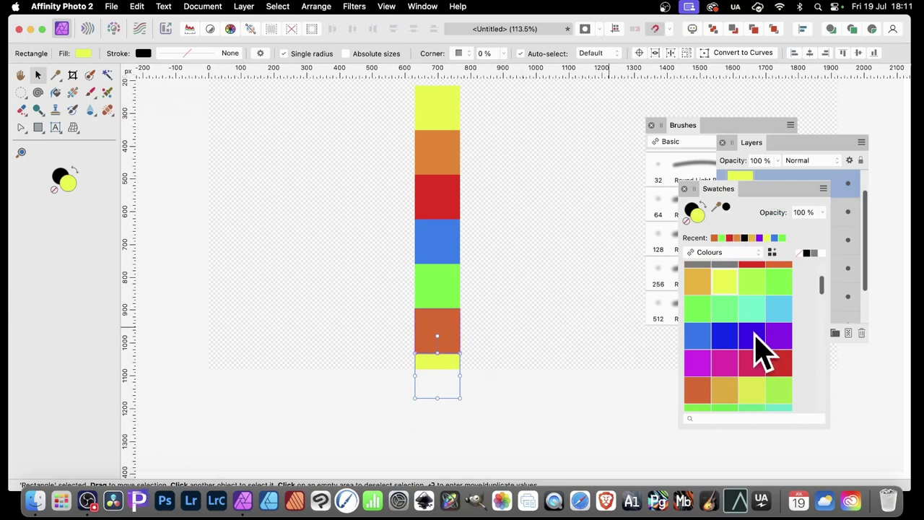
{"action": "left_click", "coordinate": [698, 364]}
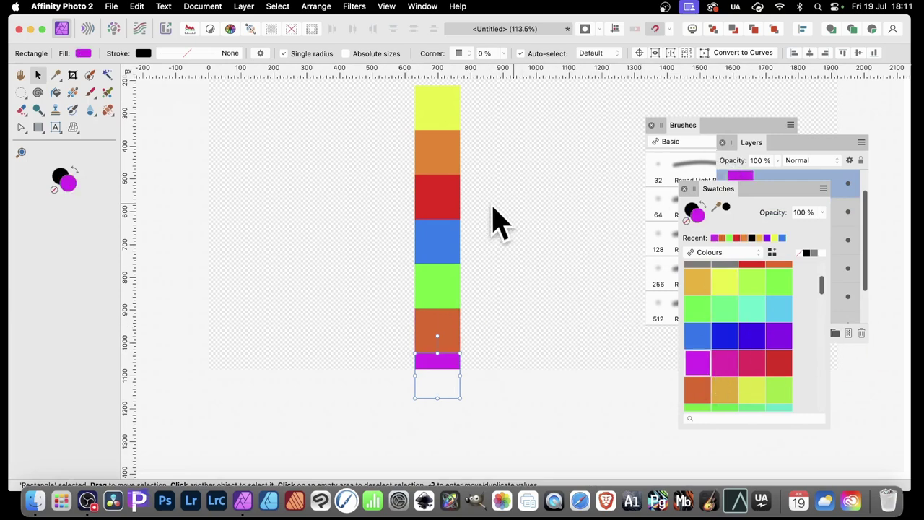
{"action": "scroll", "coordinate": [498, 220], "scroll_direction": "up", "scroll_amount": 2}
Select all eight squares and shrink the whole colour column.
{"action": "left_click", "coordinate": [401, 112]}
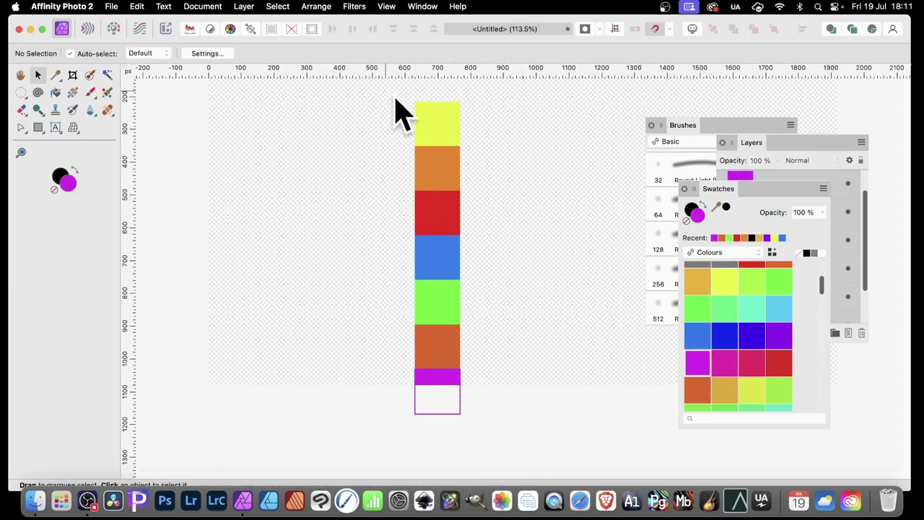
{"action": "left_click_drag", "start_coordinate": [401, 112], "coordinate": [540, 475]}
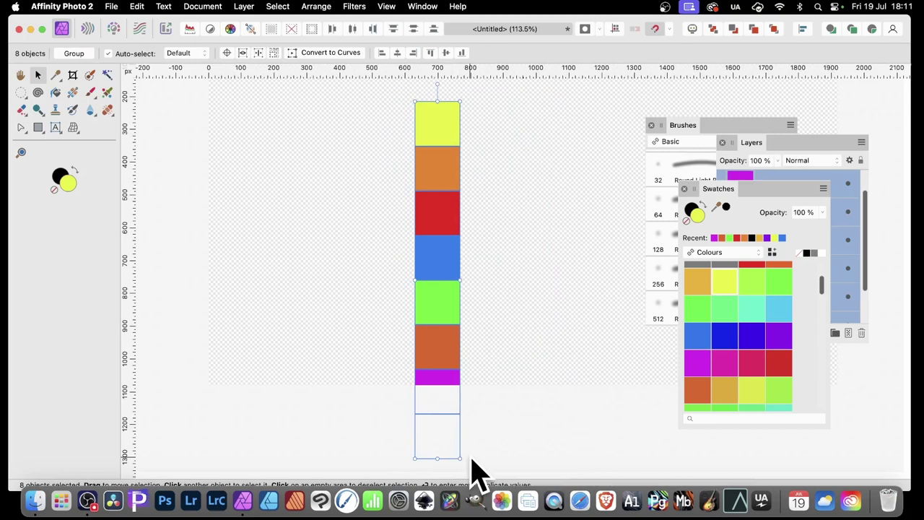
{"action": "left_click_drag", "start_coordinate": [459, 457], "coordinate": [453, 361]}
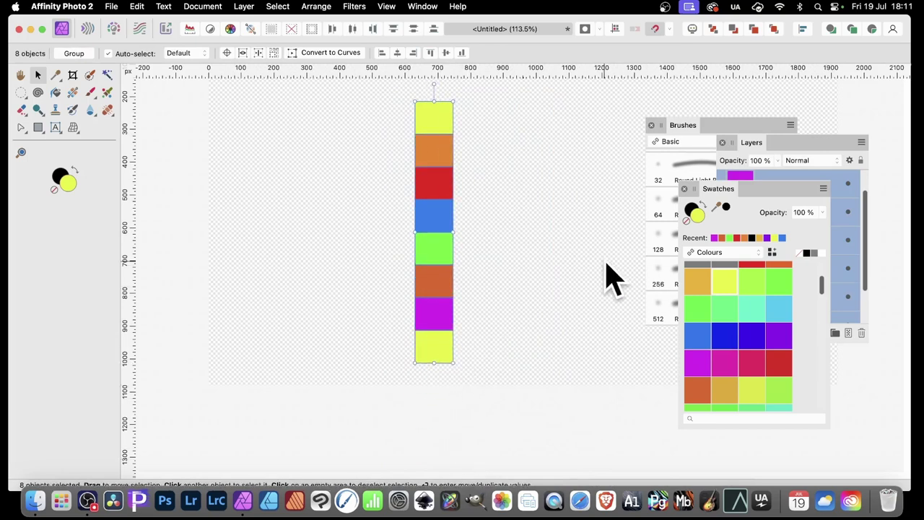
{"action": "left_click", "coordinate": [605, 276]}
Colour the bottom square mint, then deselect.
{"action": "left_click", "coordinate": [442, 348]}
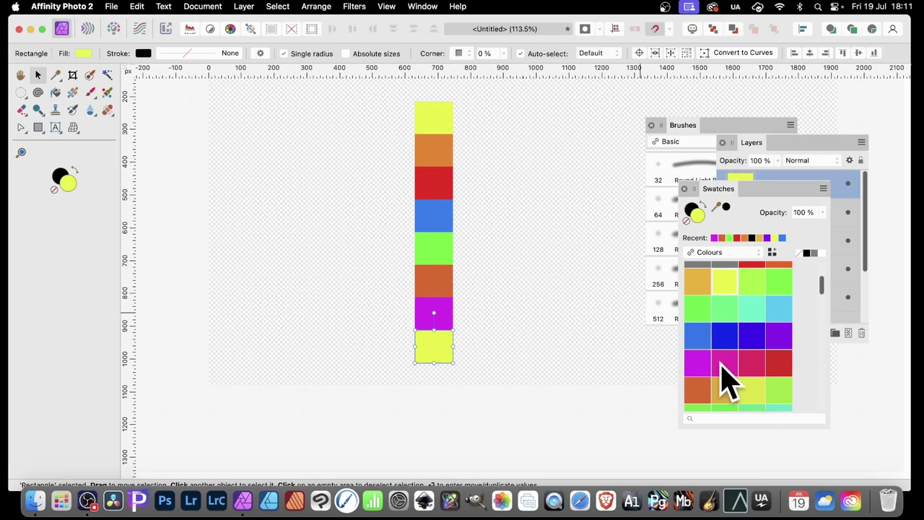
{"action": "left_click", "coordinate": [697, 341]}
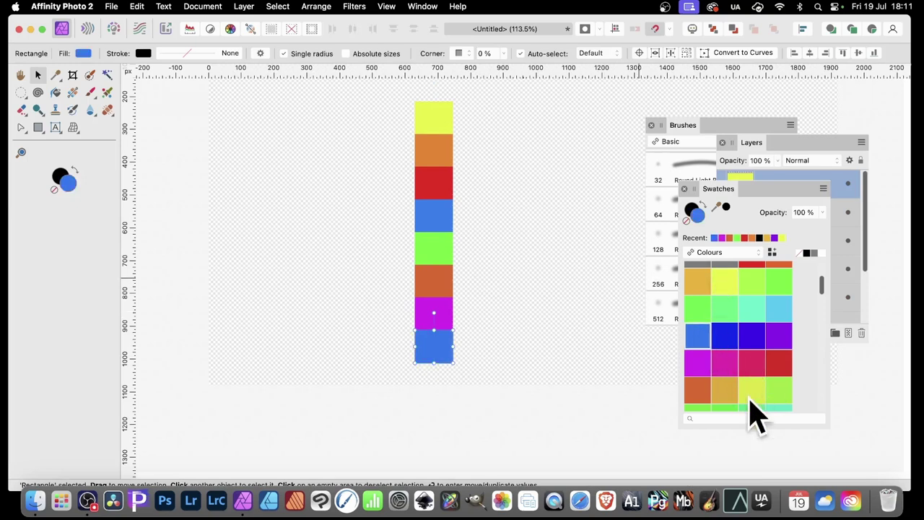
{"action": "scroll", "coordinate": [783, 408], "scroll_direction": "down", "scroll_amount": 1}
{"action": "left_click", "coordinate": [785, 396]}
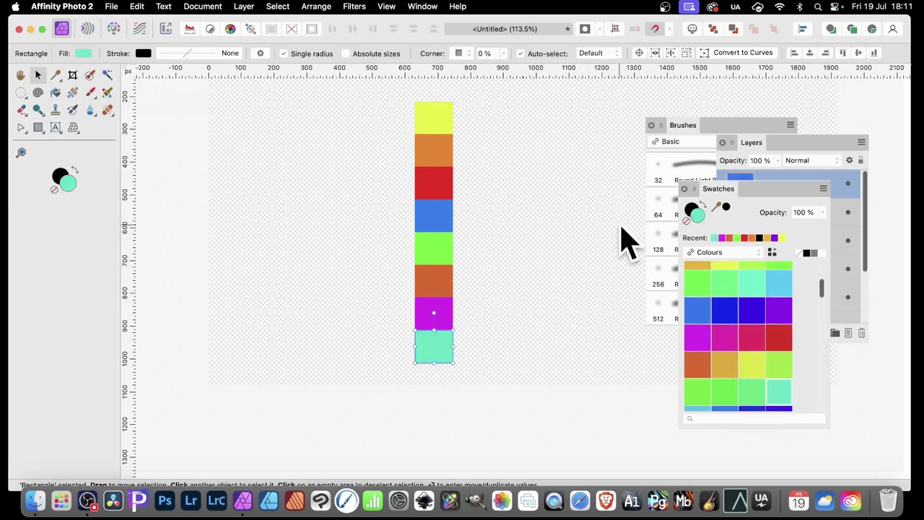
{"action": "left_click", "coordinate": [565, 241]}
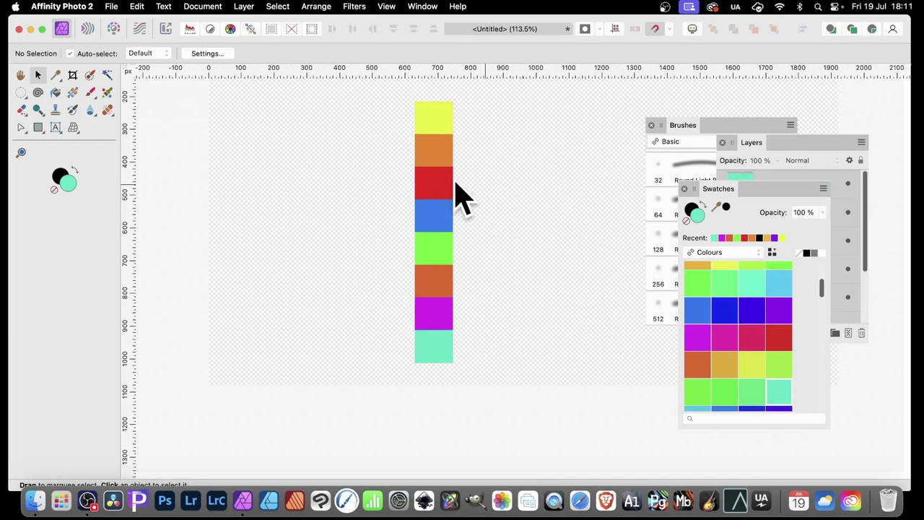
Group the eight coloured rectangles in the Layers panel and rasterise the group into one Pixel layer.
{"action": "left_click_drag", "start_coordinate": [392, 83], "coordinate": [519, 408]}
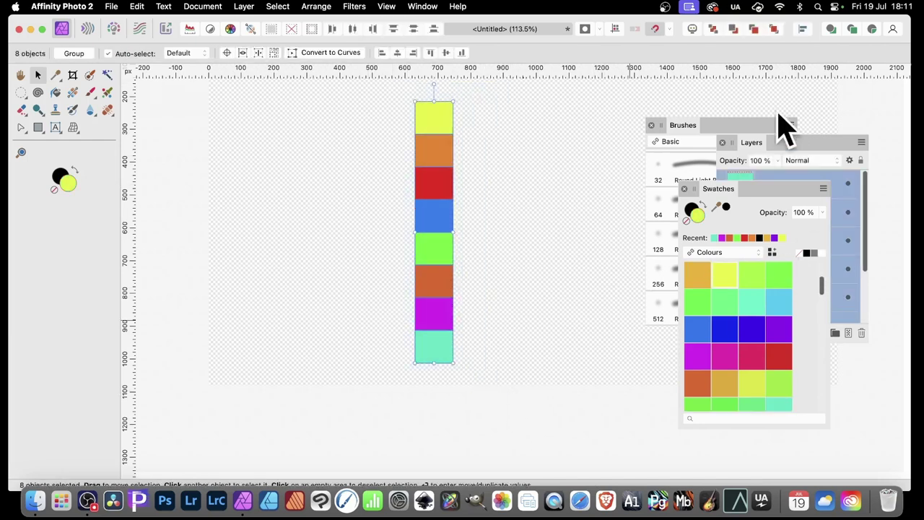
{"action": "left_click_drag", "start_coordinate": [755, 147], "coordinate": [549, 145]}
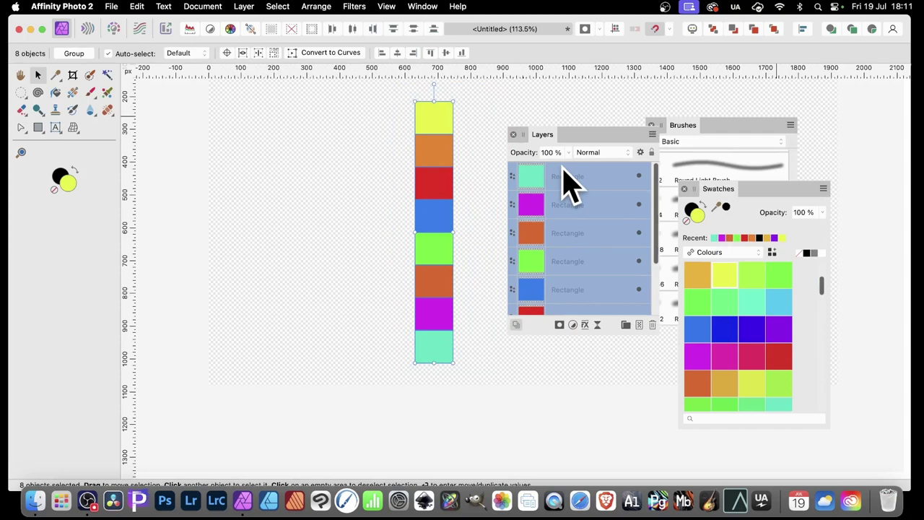
{"action": "right_click", "coordinate": [563, 171]}
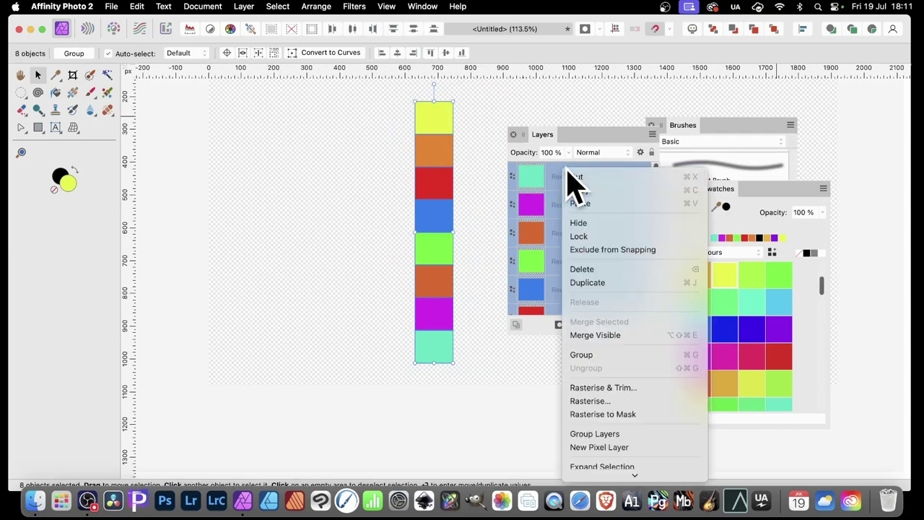
{"action": "left_click", "coordinate": [589, 357]}
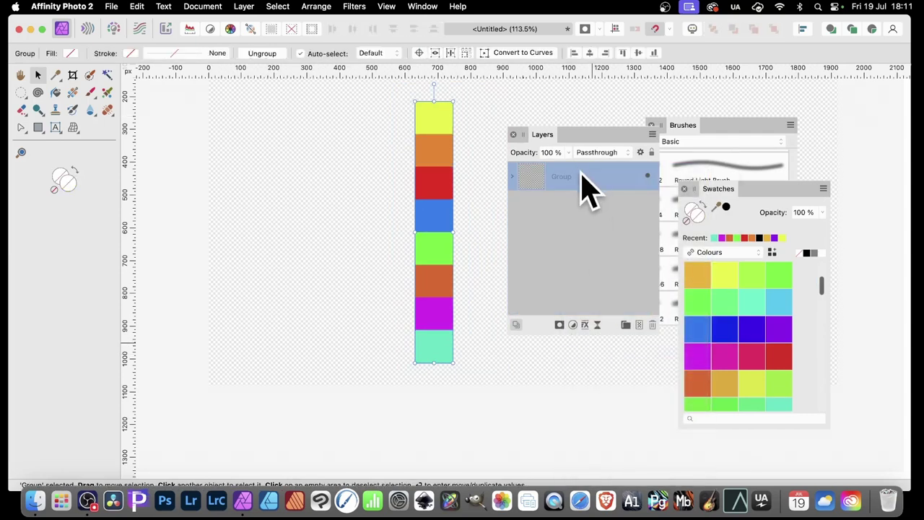
{"action": "right_click", "coordinate": [582, 175]}
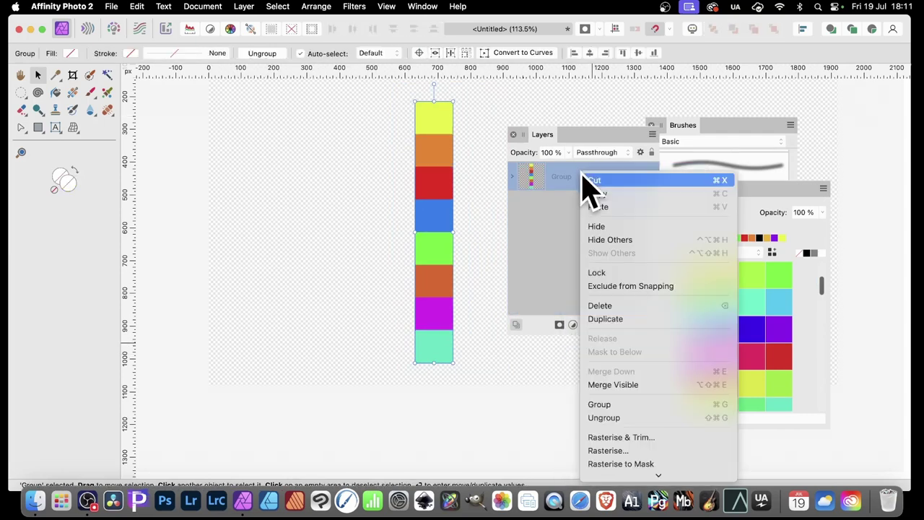
{"action": "left_click", "coordinate": [627, 451]}
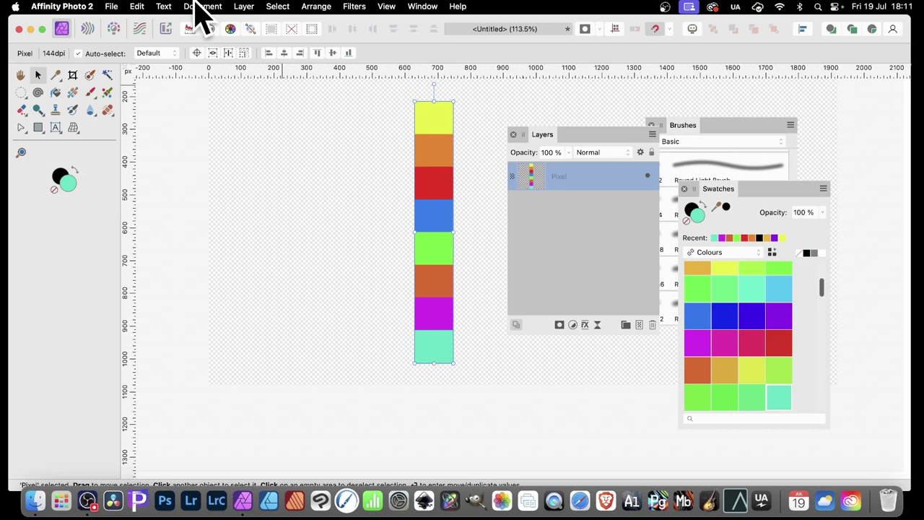
Create an Image Brush from the colour strip with New Brush From Selection in the Brushes panel menu.
{"action": "left_click", "coordinate": [684, 127]}
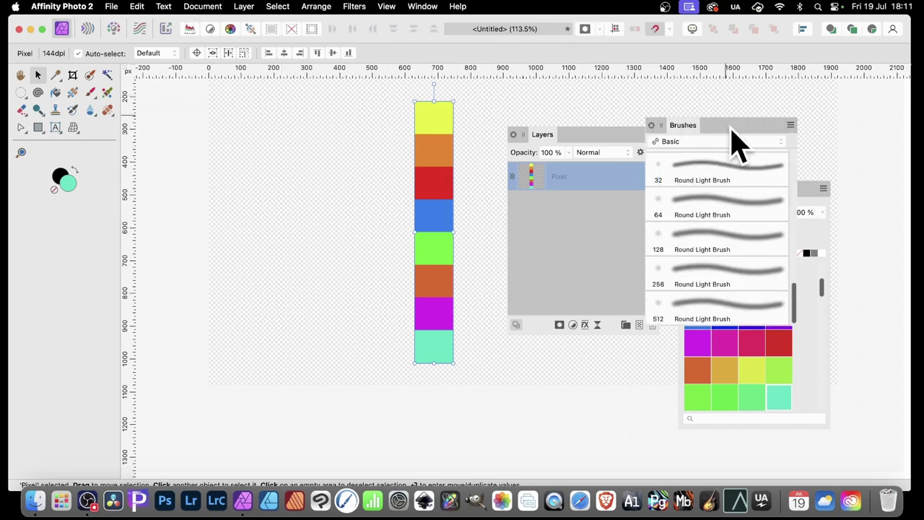
{"action": "left_click", "coordinate": [790, 125]}
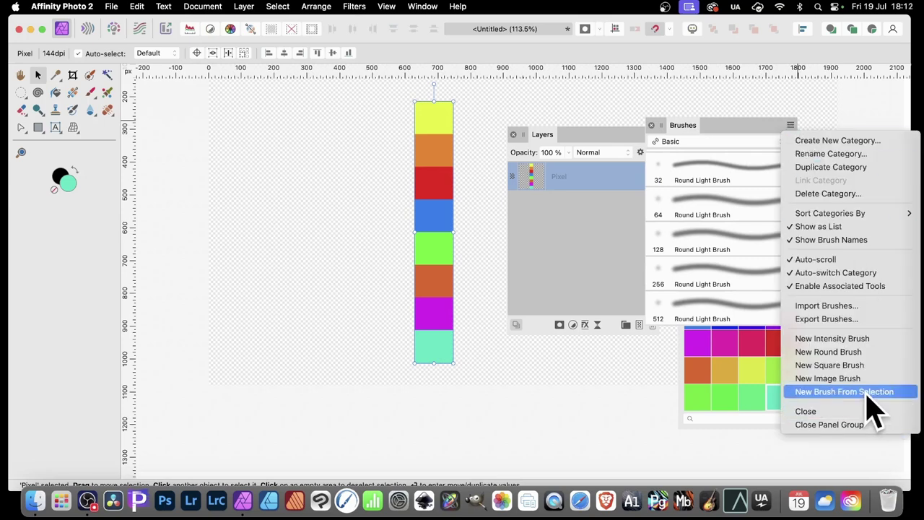
{"action": "left_click", "coordinate": [827, 391]}
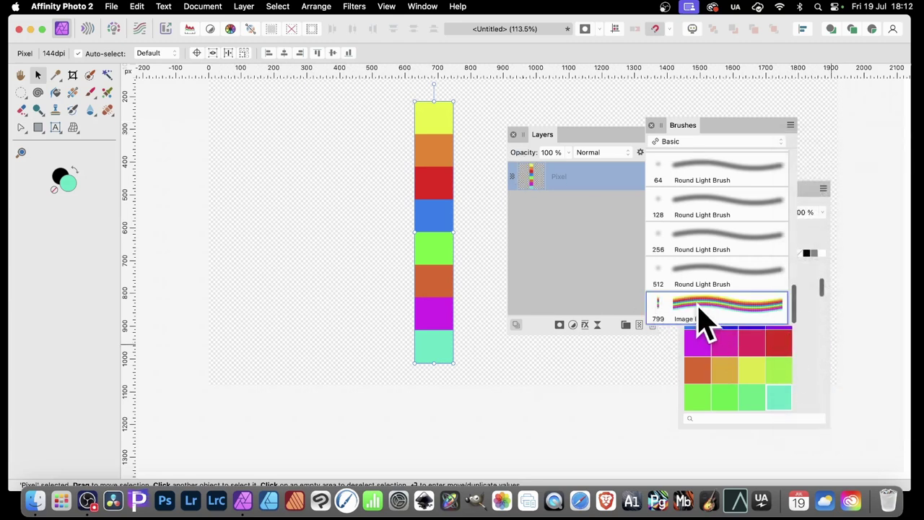
Delete the colour strip layer and rearrange the Layers, Swatches and Brushes panels.
{"action": "key", "text": "Delete"}
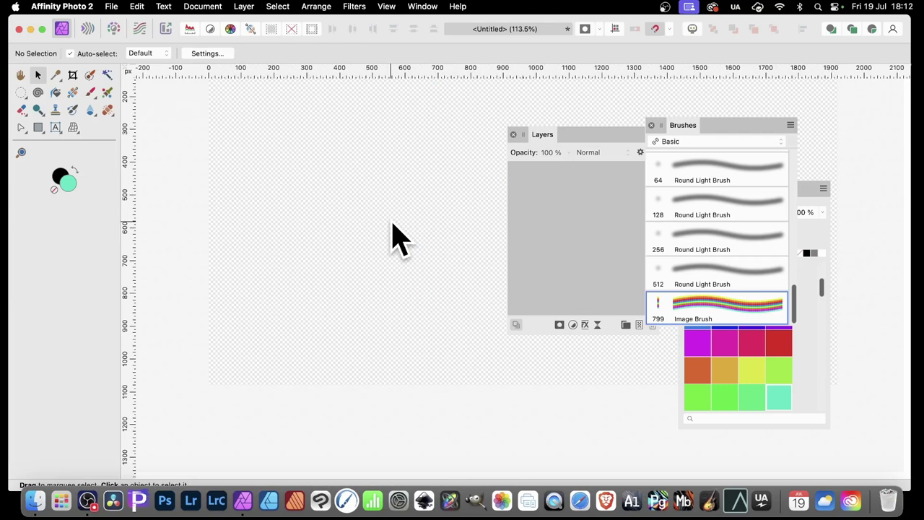
{"action": "left_click_drag", "start_coordinate": [547, 136], "coordinate": [859, 251]}
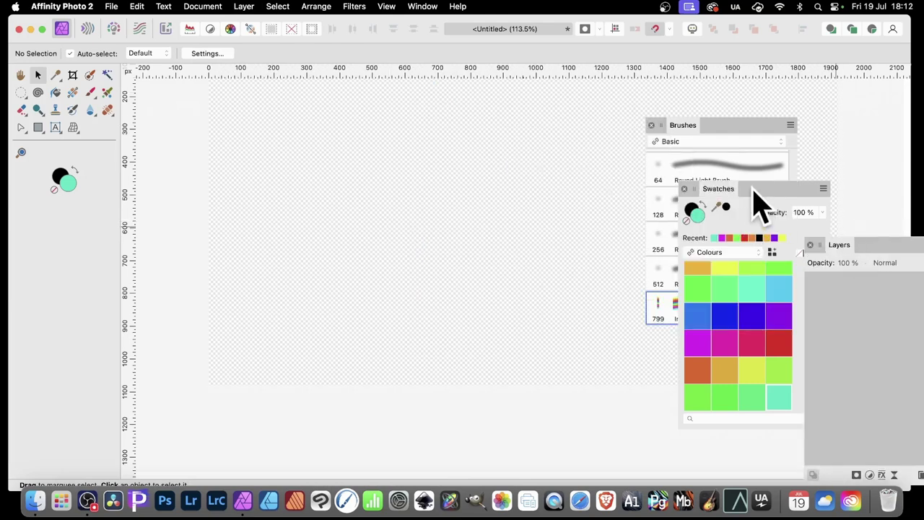
{"action": "left_click_drag", "start_coordinate": [713, 191], "coordinate": [848, 214]}
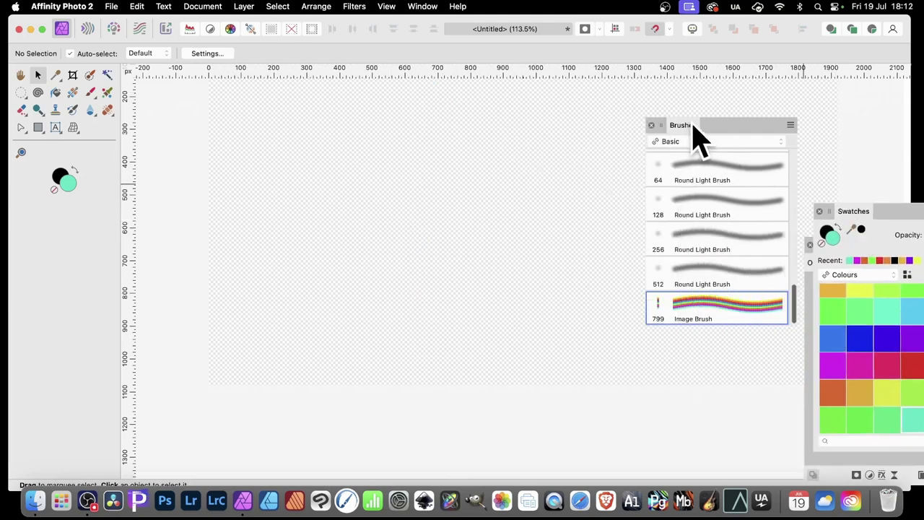
{"action": "mouse_move", "coordinate": [692, 137]}
{"action": "left_mouse_down"}
{"action": "mouse_move", "coordinate": [592, 103]}
{"action": "mouse_move", "coordinate": [551, 123]}
{"action": "left_mouse_up"}
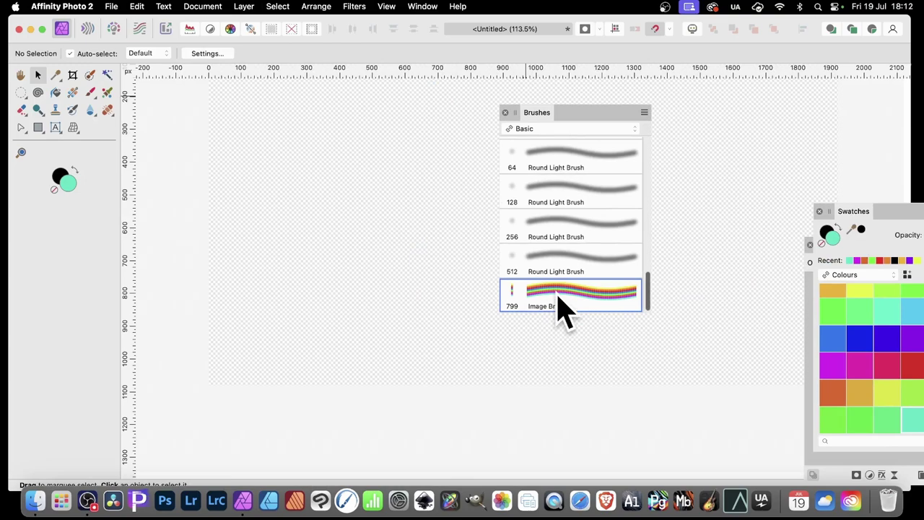
{"action": "left_click", "coordinate": [422, 6]}
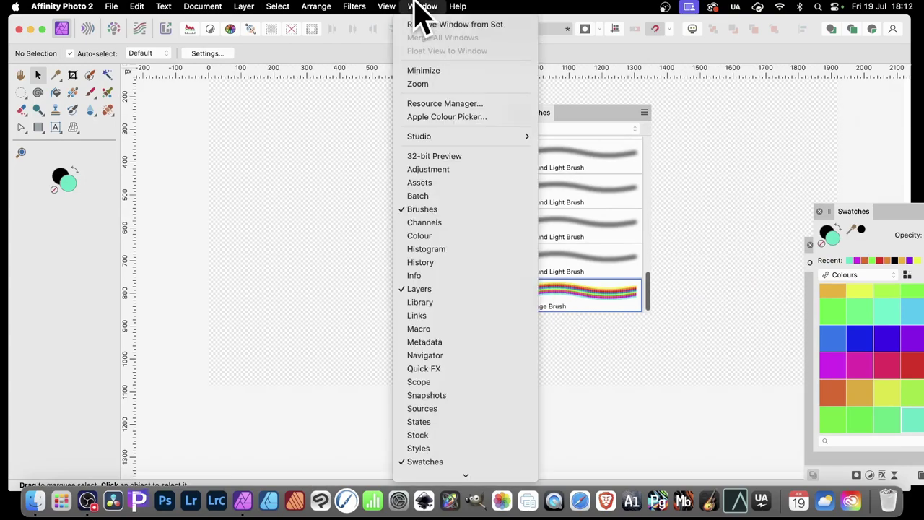
{"action": "left_click", "coordinate": [624, 137]}
In the Image Brush's General settings, set Spacing to 1 % and Size to about 457 px.
{"action": "double_click", "coordinate": [577, 307]}
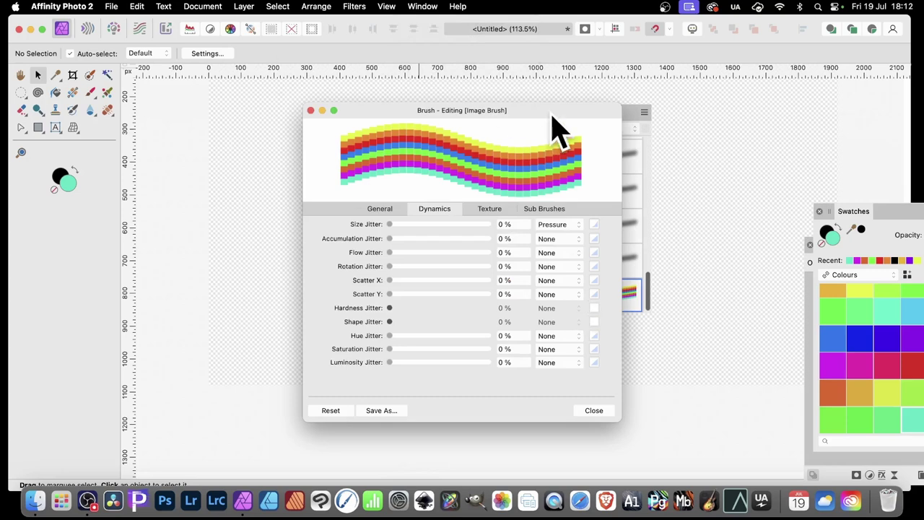
{"action": "left_click", "coordinate": [382, 210]}
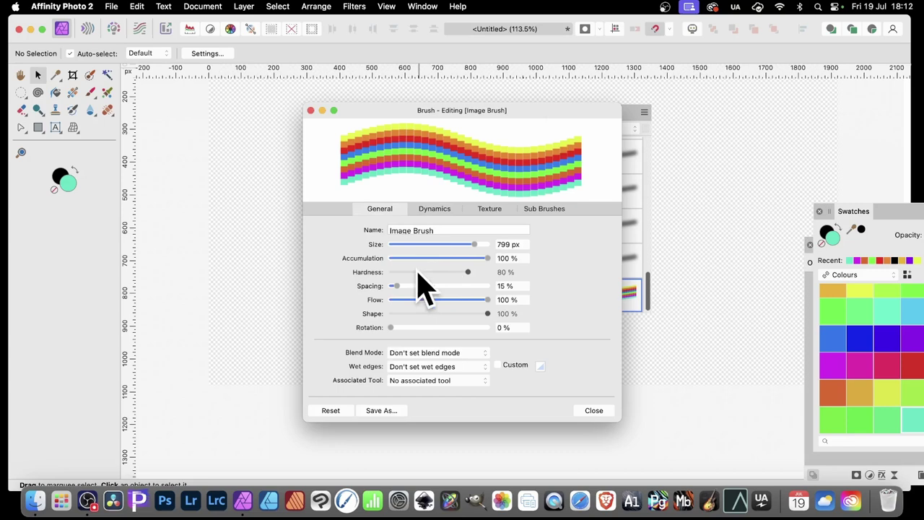
{"action": "left_click_drag", "start_coordinate": [394, 286], "coordinate": [368, 285]}
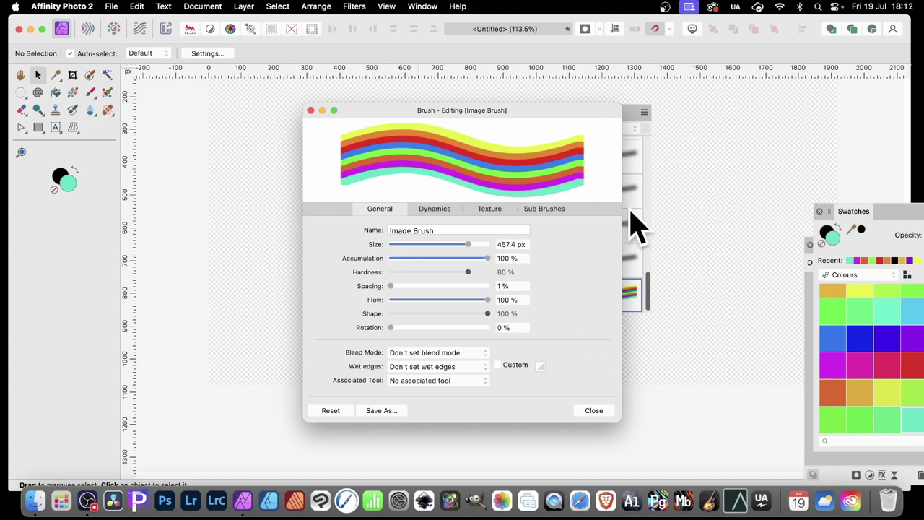
{"action": "mouse_move", "coordinate": [391, 327]}
{"action": "left_mouse_down"}
{"action": "mouse_move", "coordinate": [470, 329]}
{"action": "mouse_move", "coordinate": [356, 331]}
{"action": "left_mouse_up"}
Set the brush's Size Jitter to 100 % with a Cyclic controller and a linear curve.
{"action": "left_click", "coordinate": [446, 209]}
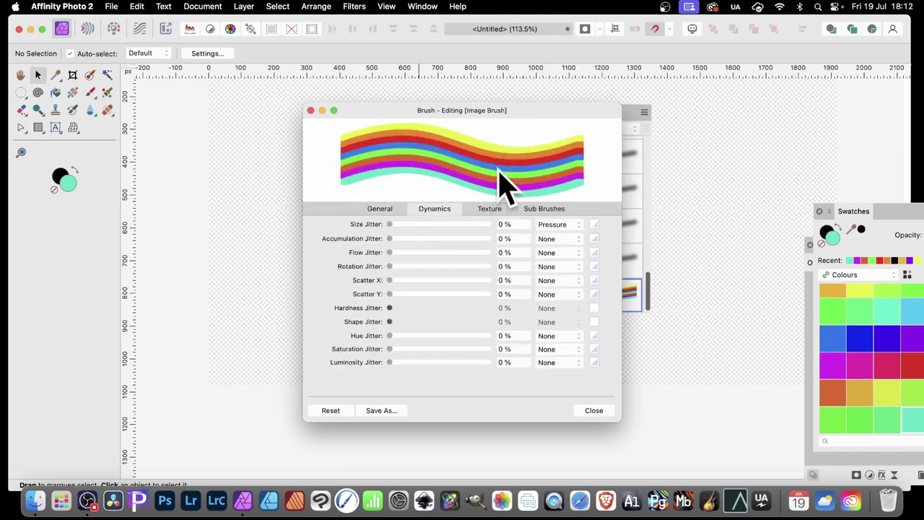
{"action": "mouse_move", "coordinate": [394, 226]}
{"action": "left_mouse_down"}
{"action": "mouse_move", "coordinate": [500, 224]}
{"action": "mouse_move", "coordinate": [348, 230]}
{"action": "left_mouse_up"}
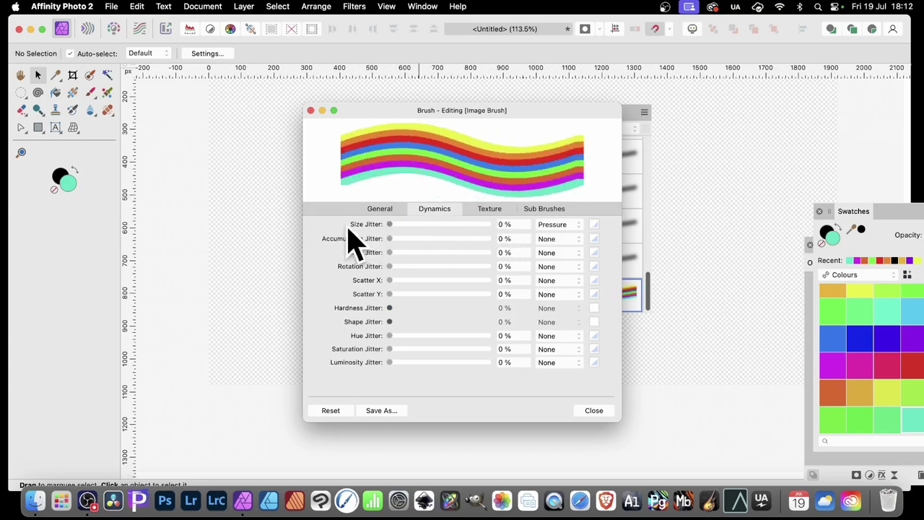
{"action": "left_click", "coordinate": [553, 227]}
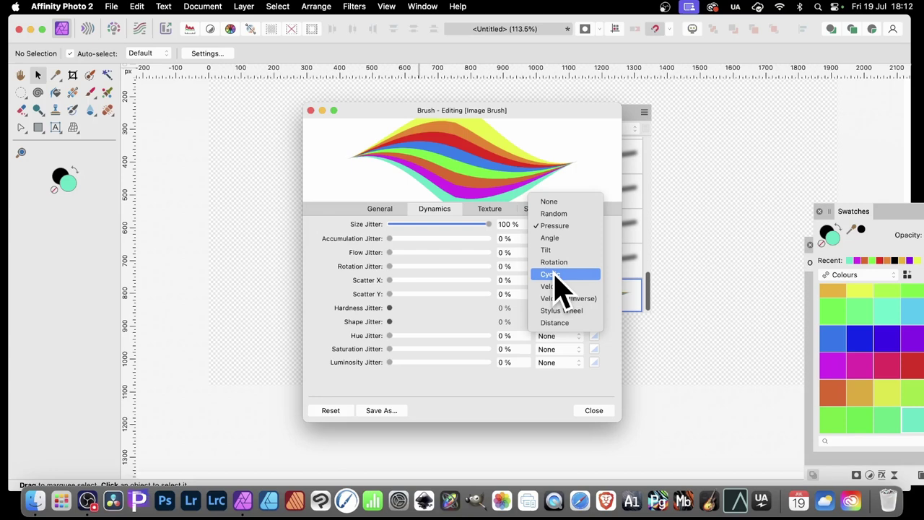
{"action": "left_click", "coordinate": [555, 274]}
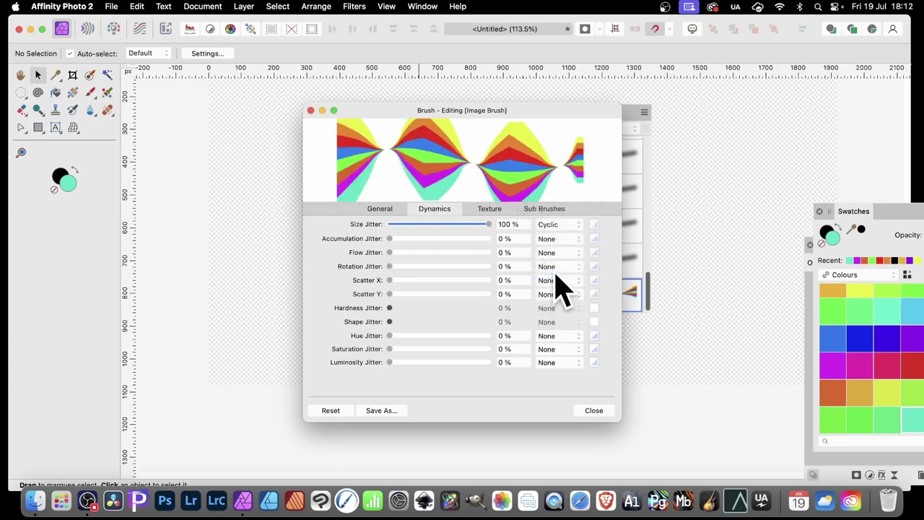
{"action": "left_click", "coordinate": [596, 226]}
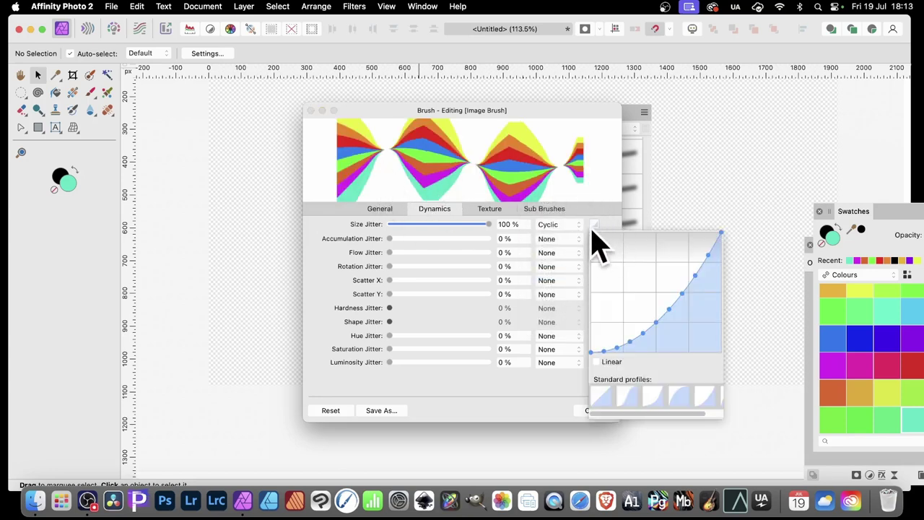
{"action": "left_click", "coordinate": [653, 397]}
{"action": "left_click", "coordinate": [703, 398]}
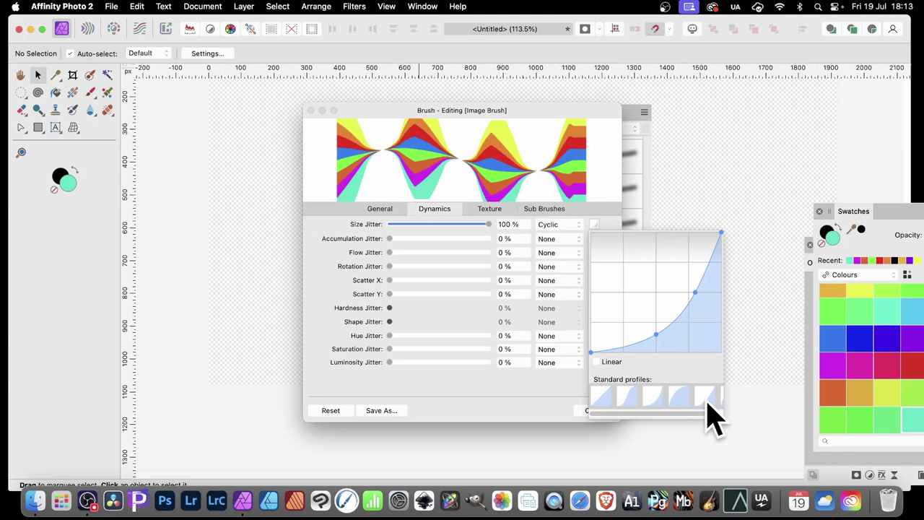
{"action": "left_click", "coordinate": [677, 396]}
{"action": "left_click", "coordinate": [639, 399]}
{"action": "left_click", "coordinate": [603, 396]}
{"action": "left_click", "coordinate": [626, 396]}
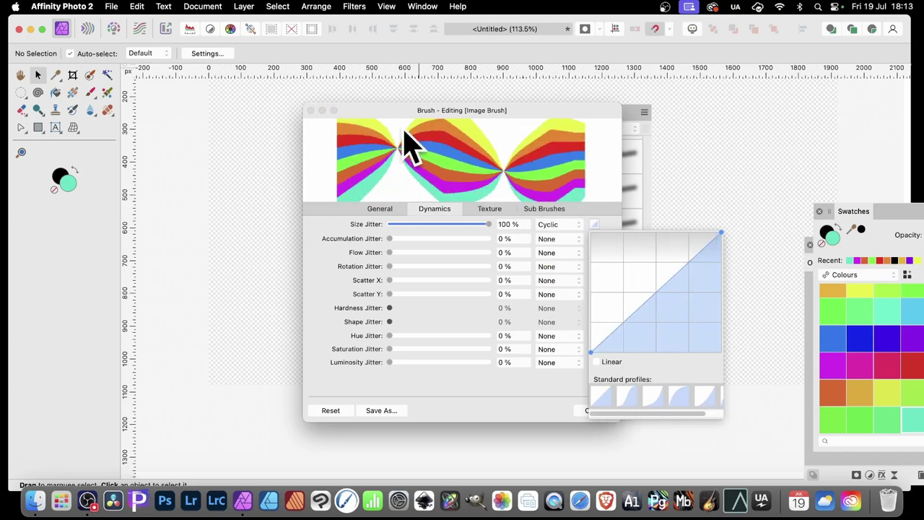
Paint a wavy rainbow test stroke across the canvas with the cyclic Image Brush.
{"action": "left_click_drag", "start_coordinate": [469, 113], "coordinate": [681, 116]}
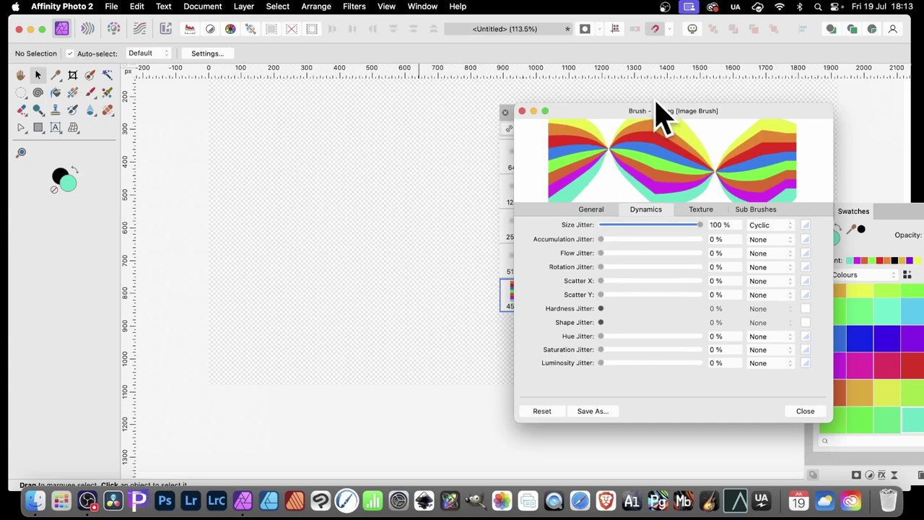
{"action": "key", "text": "b"}
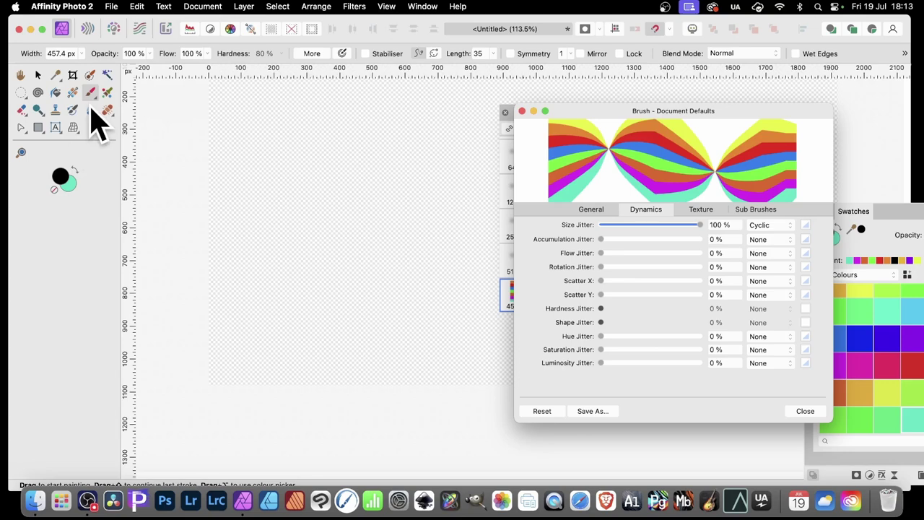
{"action": "mouse_move", "coordinate": [269, 209]}
{"action": "left_mouse_down"}
{"action": "mouse_move", "coordinate": [403, 208]}
{"action": "mouse_move", "coordinate": [379, 283]}
{"action": "mouse_move", "coordinate": [437, 217]}
{"action": "mouse_move", "coordinate": [336, 194]}
{"action": "left_mouse_up"}
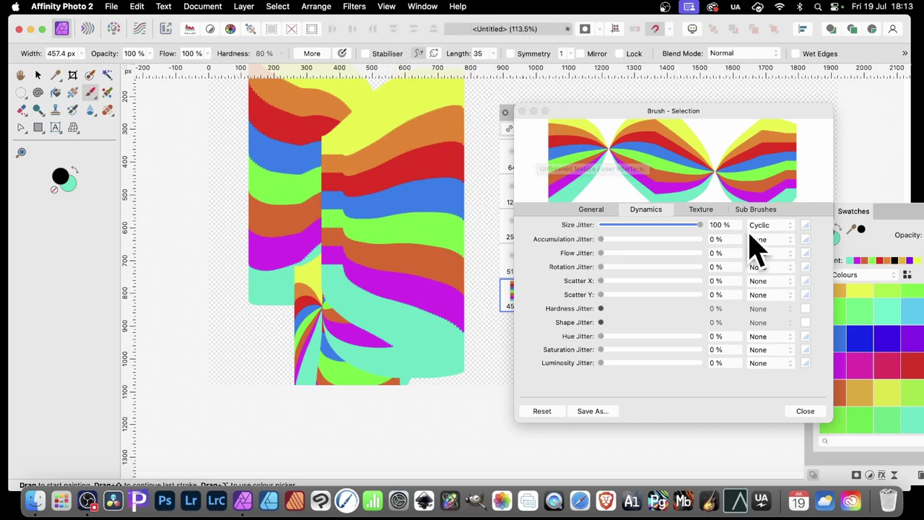
Drive Size Jitter by Pen Pressure, then paint another rainbow stroke across the canvas.
{"action": "left_click", "coordinate": [765, 225]}
{"action": "left_click", "coordinate": [773, 179]}
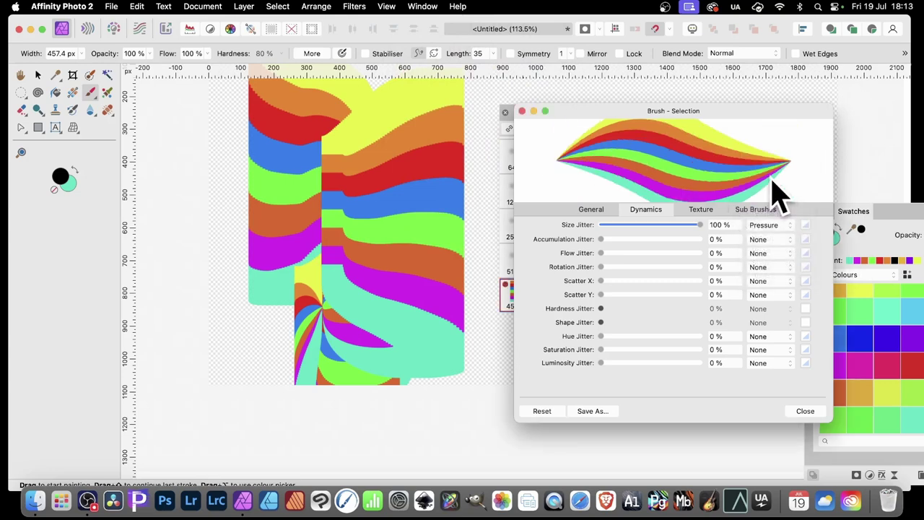
{"action": "left_click", "coordinate": [591, 211]}
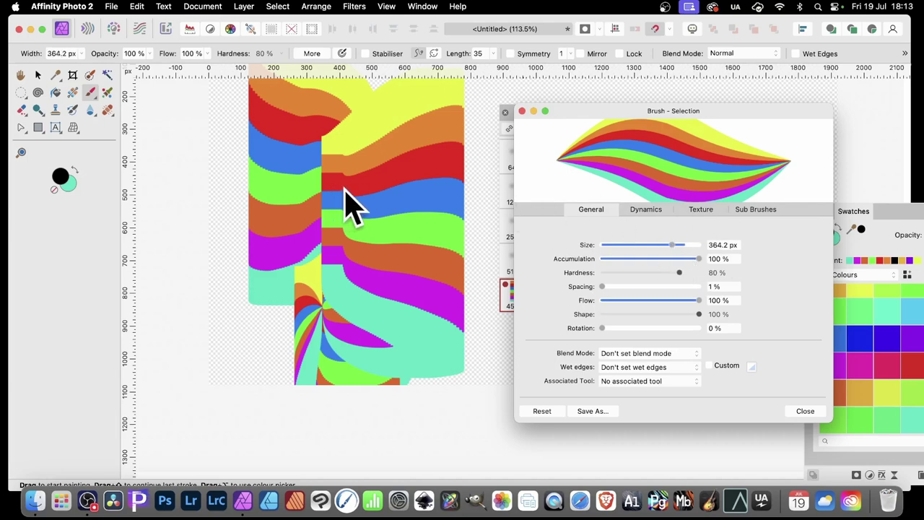
{"action": "mouse_move", "coordinate": [330, 196]}
{"action": "left_mouse_down"}
{"action": "mouse_move", "coordinate": [291, 186]}
{"action": "mouse_move", "coordinate": [385, 173]}
{"action": "mouse_move", "coordinate": [461, 230]}
{"action": "mouse_move", "coordinate": [380, 289]}
{"action": "mouse_move", "coordinate": [325, 314]}
{"action": "mouse_move", "coordinate": [276, 244]}
{"action": "mouse_move", "coordinate": [349, 214]}
{"action": "mouse_move", "coordinate": [425, 230]}
{"action": "mouse_move", "coordinate": [360, 293]}
{"action": "mouse_move", "coordinate": [297, 315]}
{"action": "mouse_move", "coordinate": [321, 192]}
{"action": "mouse_move", "coordinate": [409, 230]}
{"action": "mouse_move", "coordinate": [451, 302]}
{"action": "mouse_move", "coordinate": [283, 274]}
{"action": "mouse_move", "coordinate": [315, 210]}
{"action": "left_mouse_up"}
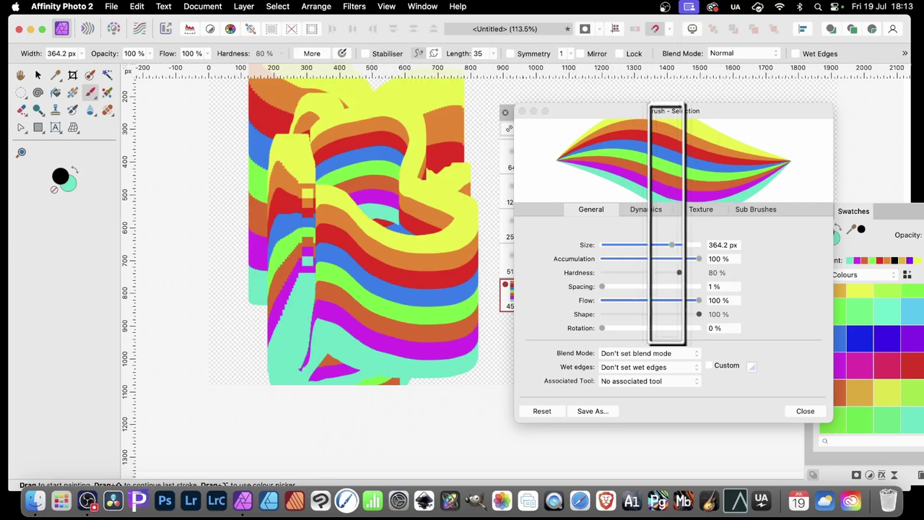
Set Rotation Jitter to 100% Cyclic with an S-curve profile, then paint swirling rainbow strokes.
{"action": "left_click", "coordinate": [663, 229]}
{"action": "left_click", "coordinate": [662, 216]}
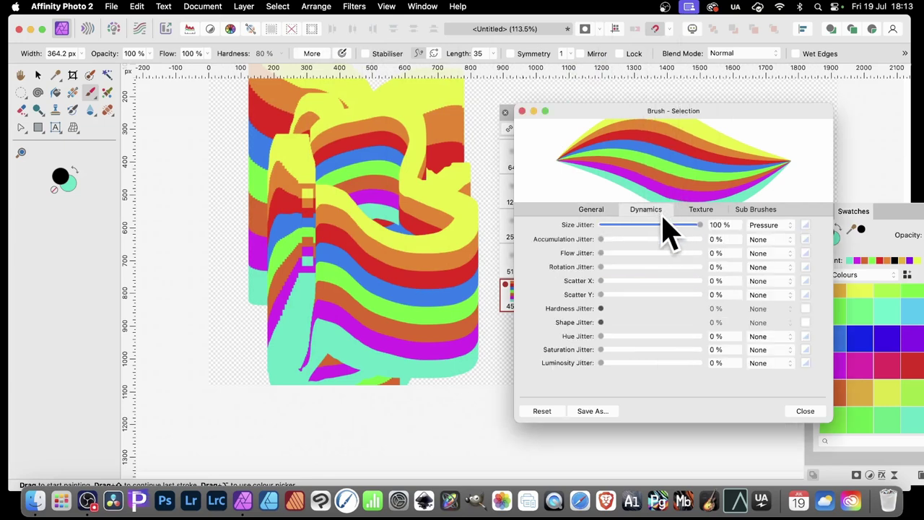
{"action": "left_click_drag", "start_coordinate": [607, 268], "coordinate": [710, 270]}
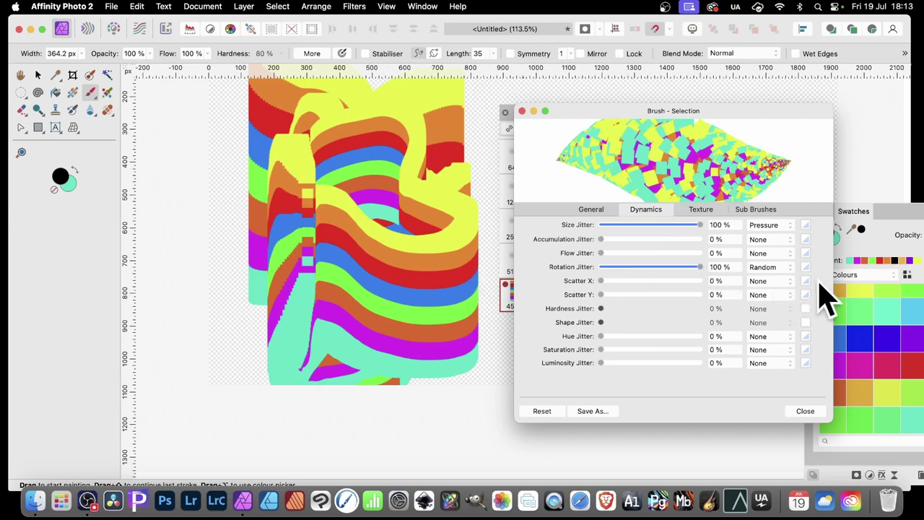
{"action": "left_click", "coordinate": [783, 268]}
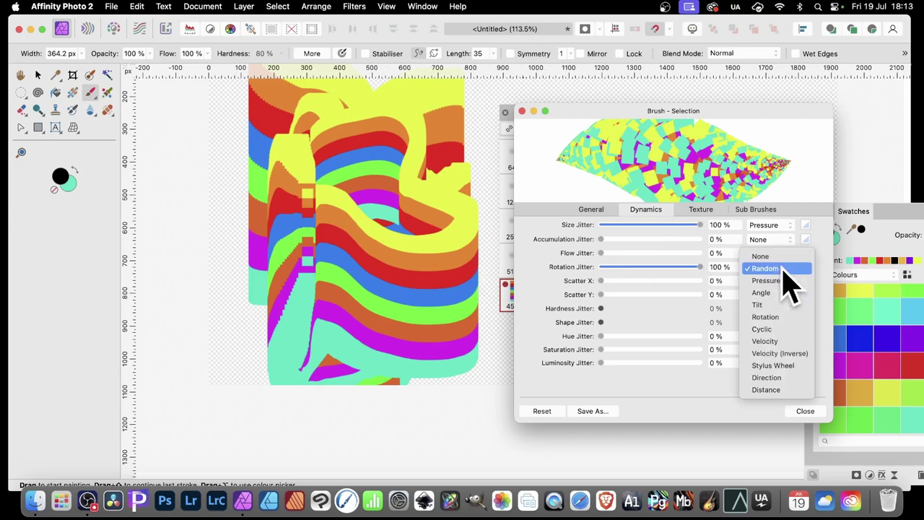
{"action": "left_click", "coordinate": [792, 329]}
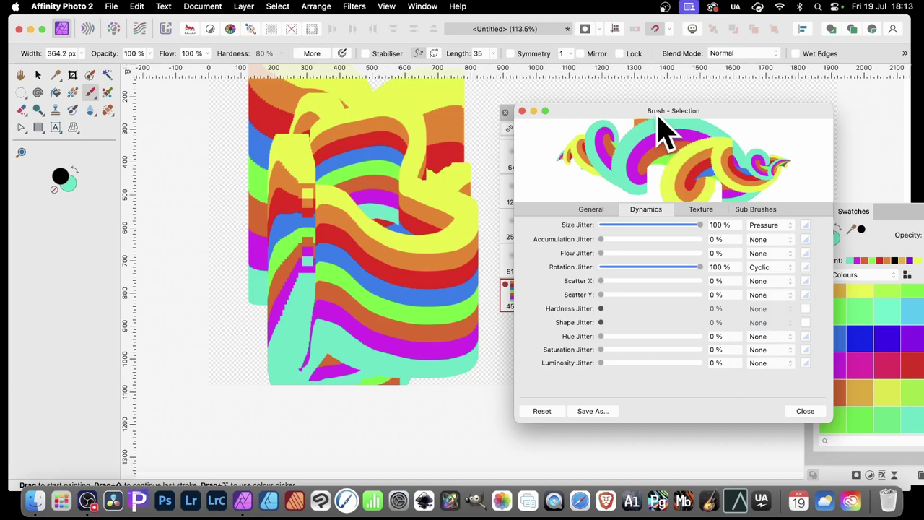
{"action": "left_click", "coordinate": [805, 267]}
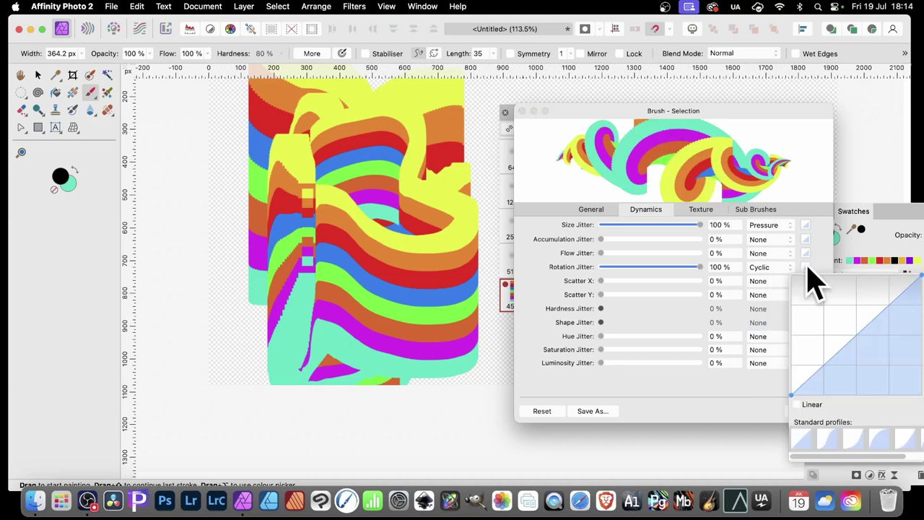
{"action": "left_click", "coordinate": [825, 438]}
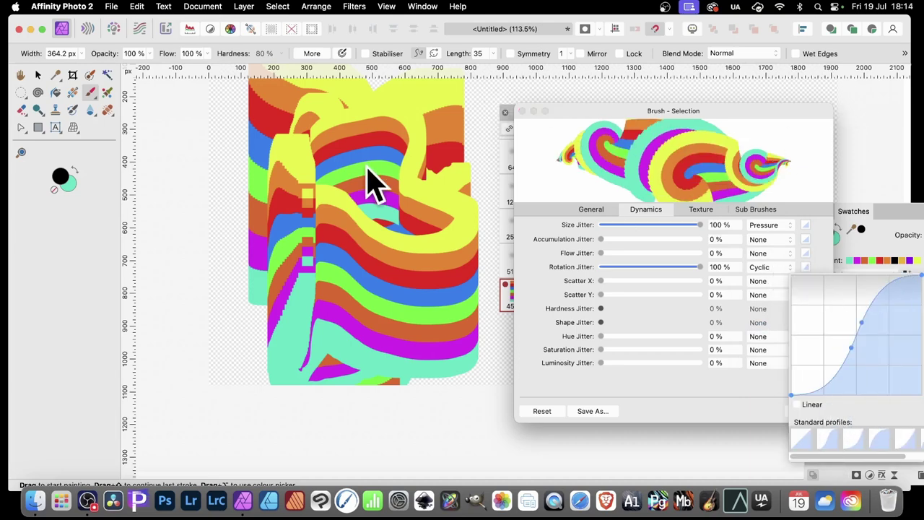
{"action": "mouse_move", "coordinate": [299, 145]}
{"action": "left_mouse_down"}
{"action": "mouse_move", "coordinate": [372, 157]}
{"action": "mouse_move", "coordinate": [414, 182]}
{"action": "mouse_move", "coordinate": [433, 223]}
{"action": "mouse_move", "coordinate": [359, 313]}
{"action": "mouse_move", "coordinate": [333, 262]}
{"action": "mouse_move", "coordinate": [446, 204]}
{"action": "mouse_move", "coordinate": [428, 341]}
{"action": "mouse_move", "coordinate": [386, 182]}
{"action": "mouse_move", "coordinate": [388, 262]}
{"action": "mouse_move", "coordinate": [451, 111]}
{"action": "mouse_move", "coordinate": [381, 289]}
{"action": "mouse_move", "coordinate": [364, 112]}
{"action": "mouse_move", "coordinate": [366, 289]}
{"action": "mouse_move", "coordinate": [361, 159]}
{"action": "mouse_move", "coordinate": [342, 193]}
{"action": "left_mouse_up"}
{"action": "mouse_move", "coordinate": [455, 170]}
{"action": "left_mouse_down"}
{"action": "mouse_move", "coordinate": [384, 195]}
{"action": "mouse_move", "coordinate": [397, 170]}
{"action": "mouse_move", "coordinate": [430, 185]}
{"action": "mouse_move", "coordinate": [447, 230]}
{"action": "mouse_move", "coordinate": [384, 254]}
{"action": "mouse_move", "coordinate": [324, 209]}
{"action": "mouse_move", "coordinate": [336, 226]}
{"action": "mouse_move", "coordinate": [363, 167]}
{"action": "mouse_move", "coordinate": [374, 249]}
{"action": "left_mouse_up"}
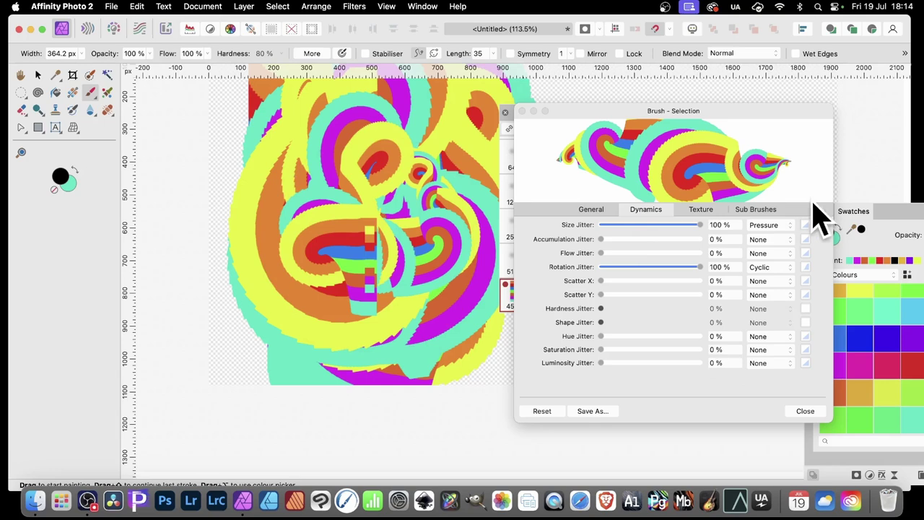
Set Rotation Jitter's controller to None and raise Scatter Y to 74% Random.
{"action": "left_click", "coordinate": [773, 269]}
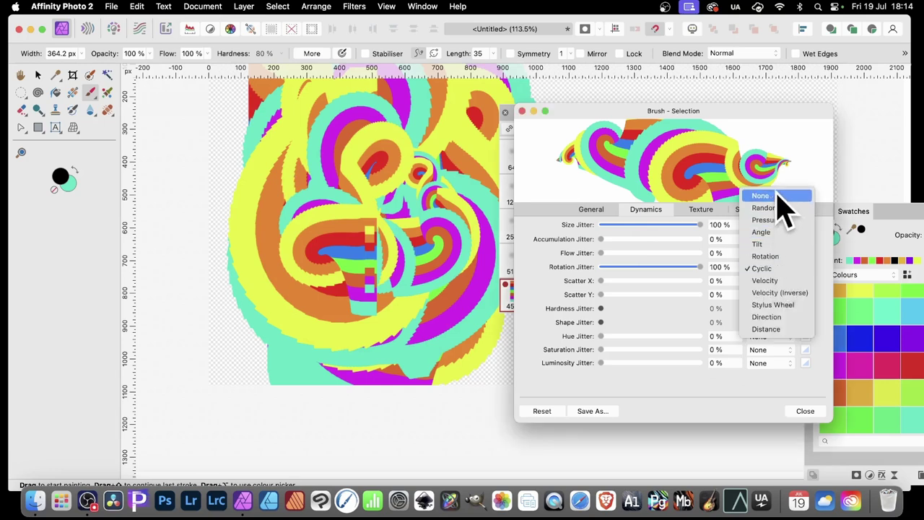
{"action": "left_click", "coordinate": [765, 195]}
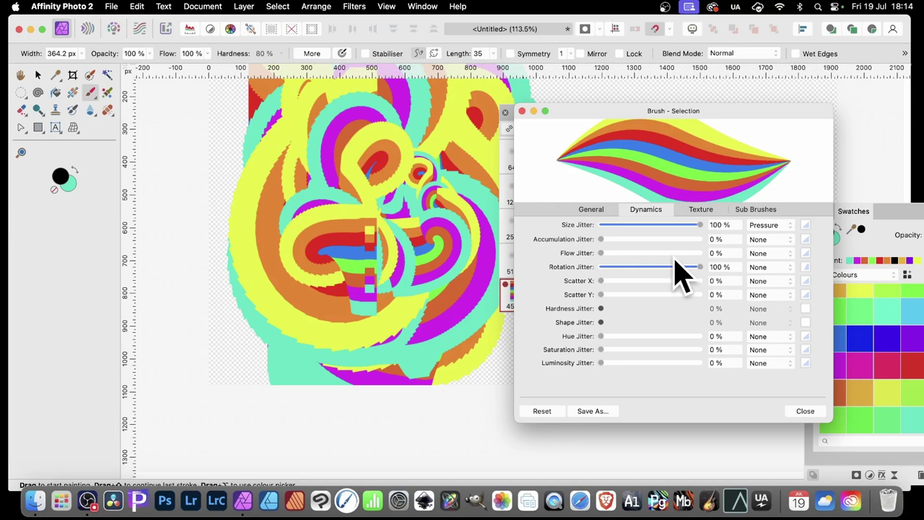
{"action": "left_click", "coordinate": [606, 296]}
{"action": "mouse_move", "coordinate": [610, 312]}
{"action": "left_mouse_down"}
{"action": "mouse_move", "coordinate": [619, 312]}
{"action": "mouse_move", "coordinate": [610, 297]}
{"action": "left_mouse_up"}
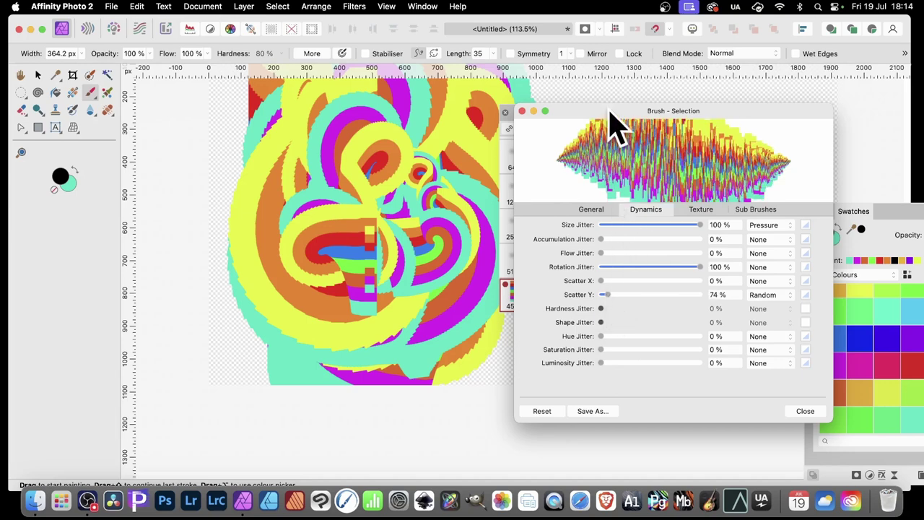
{"action": "left_click_drag", "start_coordinate": [612, 112], "coordinate": [734, 119]}
Paint a wide, vertically scattered rainbow stroke across the middle, keeping the Brushes and Brush panels clear of the canvas.
{"action": "left_click_drag", "start_coordinate": [540, 136], "coordinate": [620, 309]}
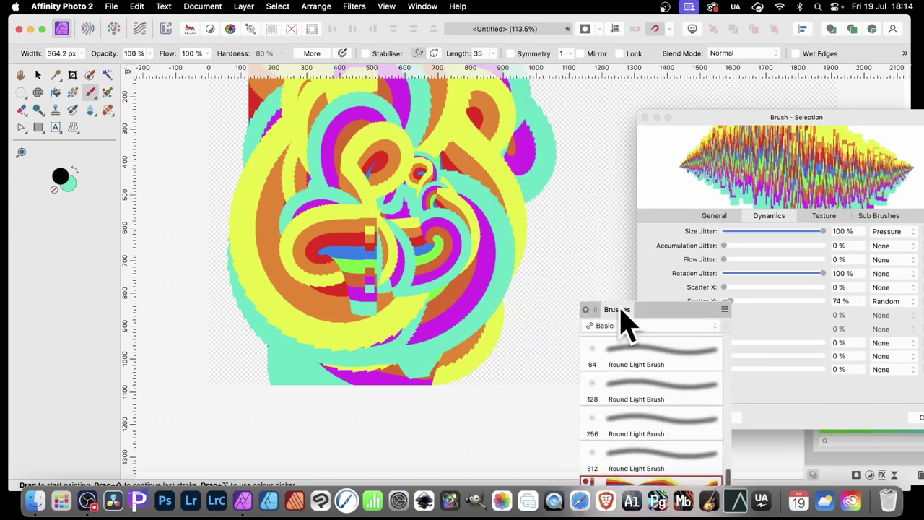
{"action": "mouse_move", "coordinate": [324, 205]}
{"action": "left_mouse_down"}
{"action": "mouse_move", "coordinate": [569, 185]}
{"action": "mouse_move", "coordinate": [486, 198]}
{"action": "mouse_move", "coordinate": [315, 195]}
{"action": "mouse_move", "coordinate": [423, 178]}
{"action": "mouse_move", "coordinate": [472, 180]}
{"action": "mouse_move", "coordinate": [472, 172]}
{"action": "mouse_move", "coordinate": [616, 213]}
{"action": "mouse_move", "coordinate": [344, 232]}
{"action": "mouse_move", "coordinate": [428, 200]}
{"action": "mouse_move", "coordinate": [524, 193]}
{"action": "mouse_move", "coordinate": [273, 223]}
{"action": "mouse_move", "coordinate": [532, 200]}
{"action": "mouse_move", "coordinate": [279, 216]}
{"action": "left_mouse_up"}
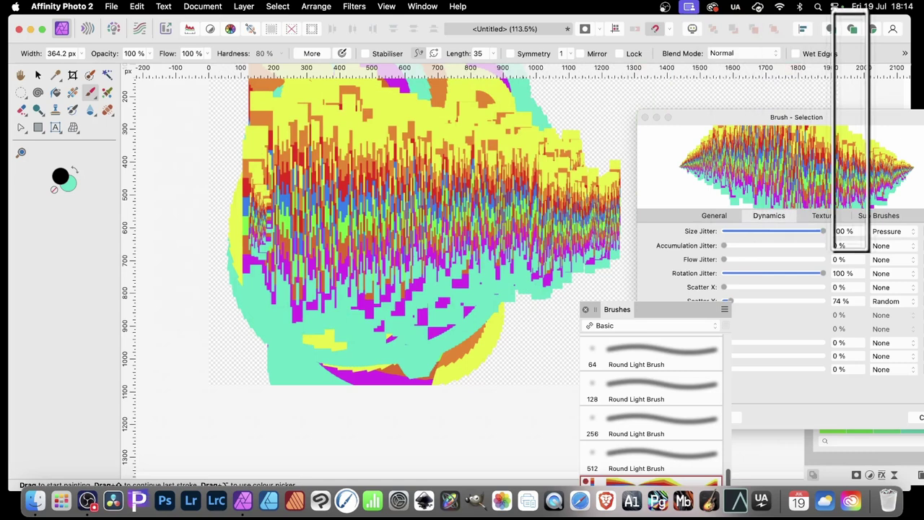
{"action": "left_click", "coordinate": [853, 135]}
{"action": "mouse_move", "coordinate": [863, 117]}
{"action": "left_mouse_down"}
{"action": "mouse_move", "coordinate": [760, 88]}
{"action": "mouse_move", "coordinate": [715, 62]}
{"action": "left_mouse_up"}
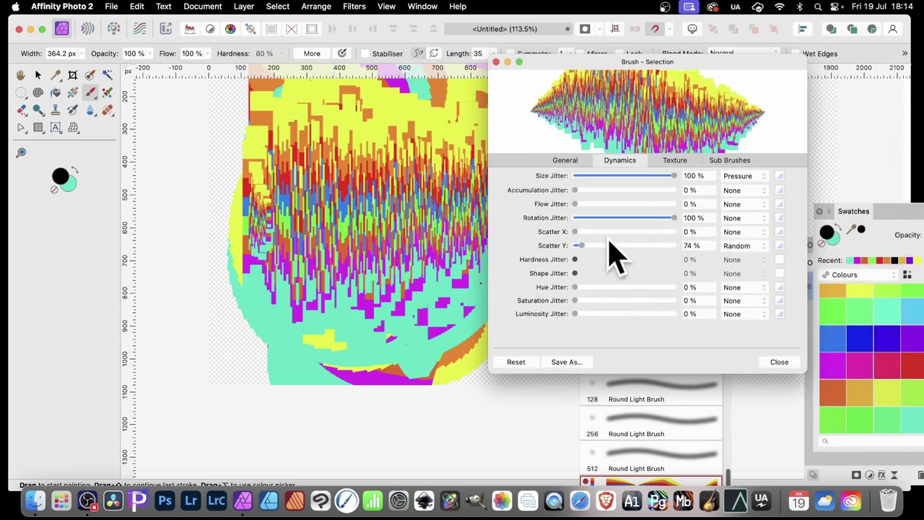
Give Scatter Y a Cyclic S-curve at 0%, set Hue Jitter to 100% Random, and paint a stroke.
{"action": "left_click", "coordinate": [749, 247]}
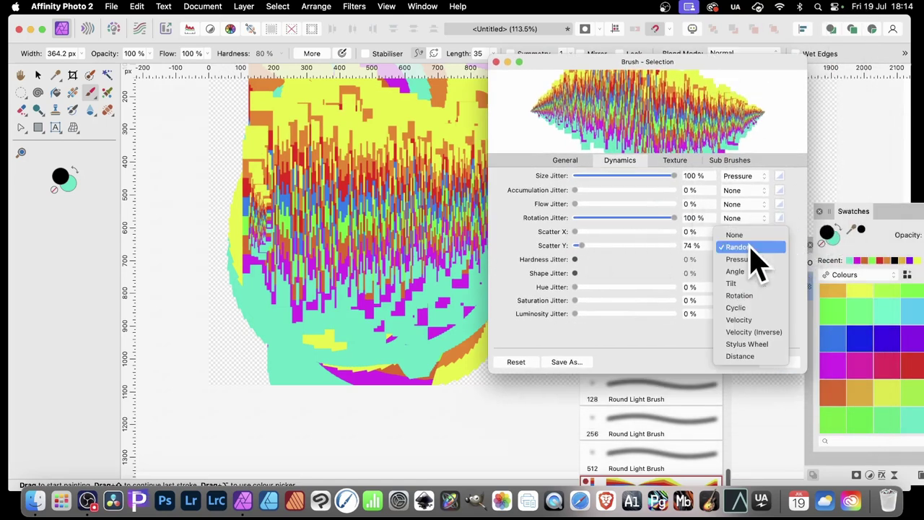
{"action": "left_click", "coordinate": [756, 307]}
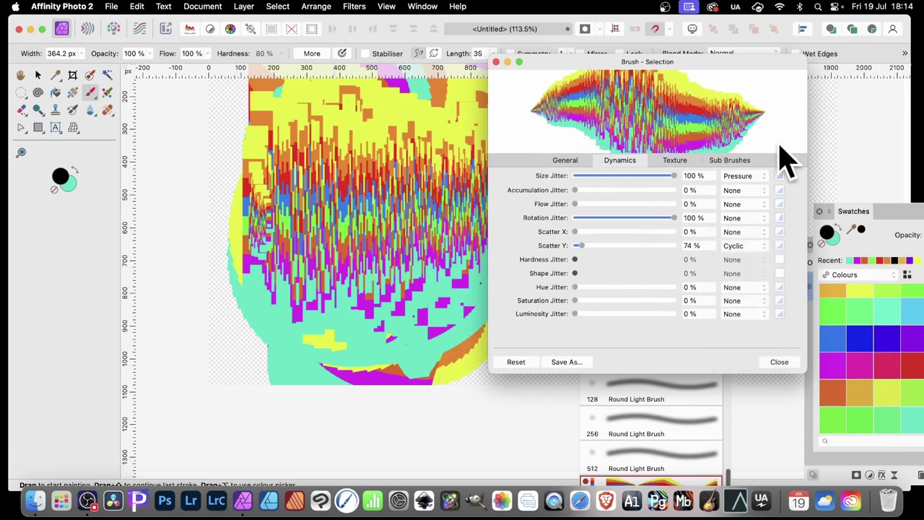
{"action": "left_click", "coordinate": [779, 245]}
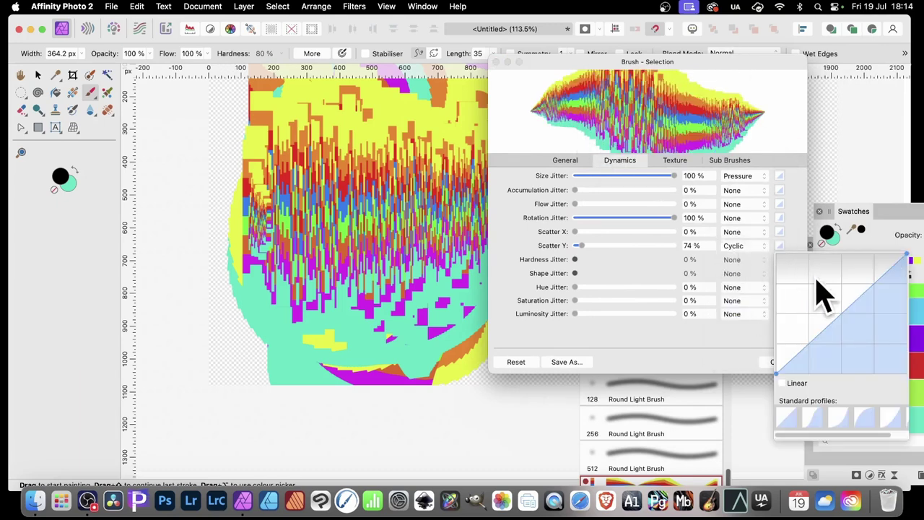
{"action": "left_click", "coordinate": [810, 418]}
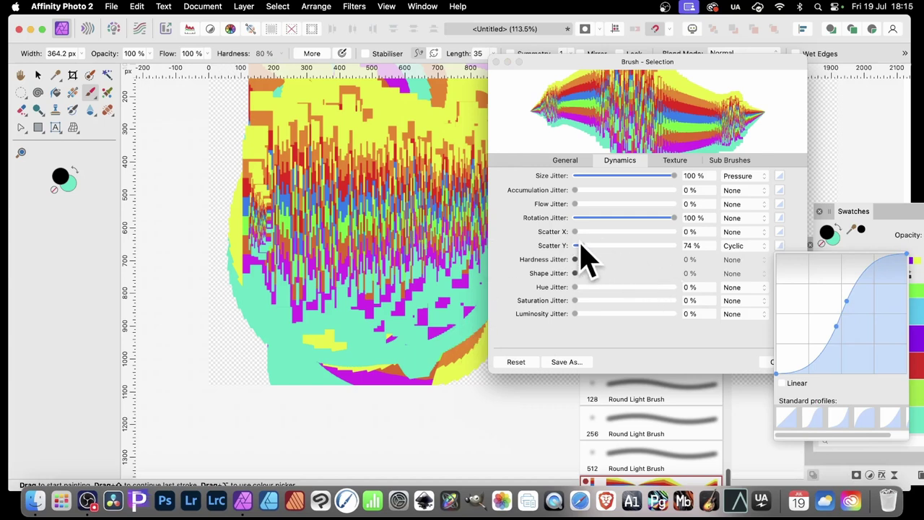
{"action": "left_click_drag", "start_coordinate": [579, 245], "coordinate": [538, 247]}
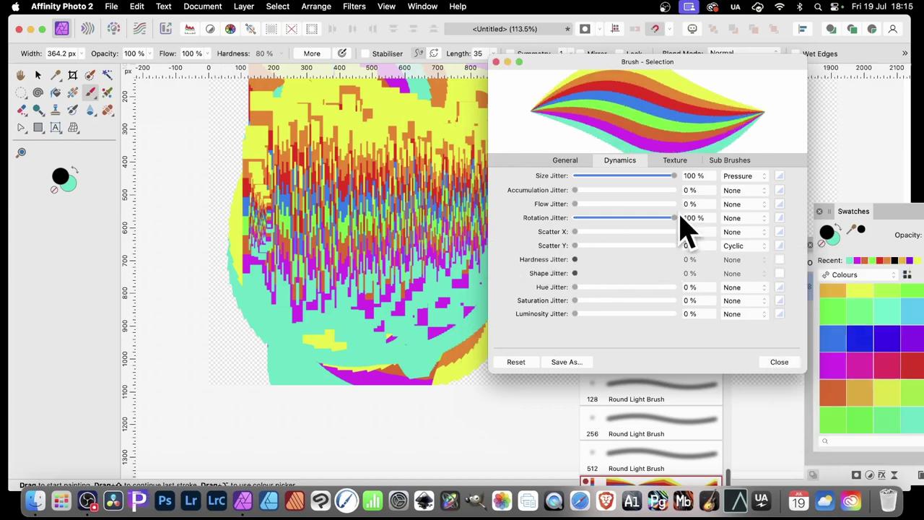
{"action": "left_click_drag", "start_coordinate": [585, 287], "coordinate": [722, 301]}
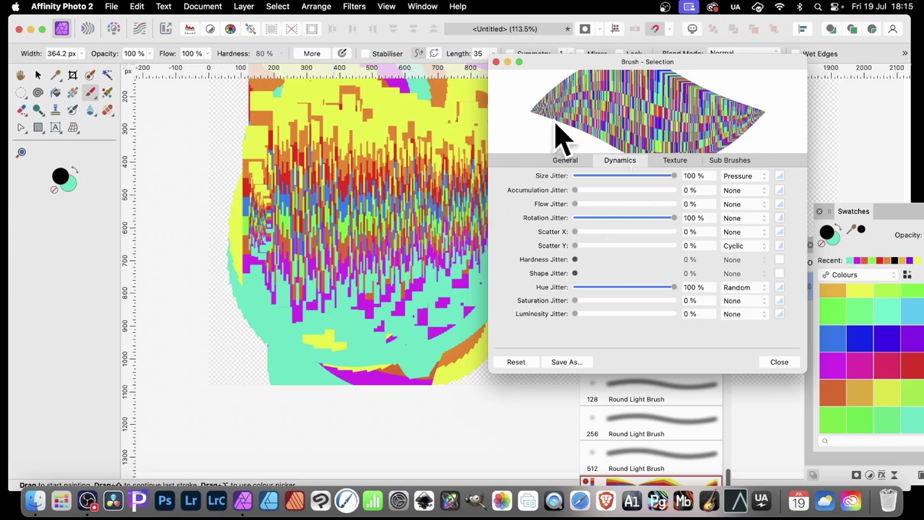
{"action": "mouse_move", "coordinate": [340, 173]}
{"action": "left_mouse_down"}
{"action": "mouse_move", "coordinate": [364, 159]}
{"action": "mouse_move", "coordinate": [471, 177]}
{"action": "mouse_move", "coordinate": [301, 299]}
{"action": "mouse_move", "coordinate": [269, 237]}
{"action": "mouse_move", "coordinate": [370, 190]}
{"action": "mouse_move", "coordinate": [451, 203]}
{"action": "mouse_move", "coordinate": [403, 310]}
{"action": "mouse_move", "coordinate": [300, 296]}
{"action": "mouse_move", "coordinate": [283, 176]}
{"action": "mouse_move", "coordinate": [295, 274]}
{"action": "mouse_move", "coordinate": [334, 130]}
{"action": "mouse_move", "coordinate": [262, 148]}
{"action": "mouse_move", "coordinate": [398, 184]}
{"action": "mouse_move", "coordinate": [515, 296]}
{"action": "mouse_move", "coordinate": [483, 310]}
{"action": "mouse_move", "coordinate": [440, 147]}
{"action": "mouse_move", "coordinate": [313, 245]}
{"action": "mouse_move", "coordinate": [244, 253]}
{"action": "left_mouse_up"}
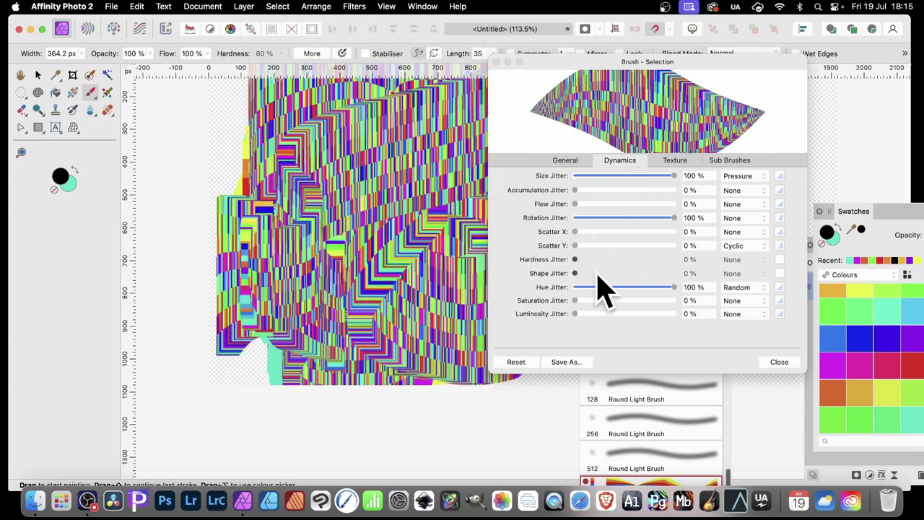
Switch Hue Jitter to Cyclic and paint a large sweeping rainbow ribbon across the canvas.
{"action": "left_click", "coordinate": [751, 288]}
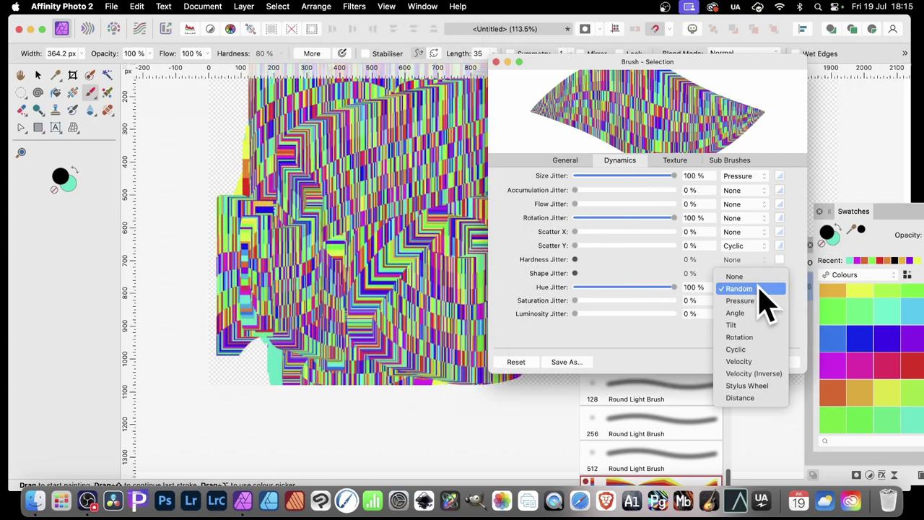
{"action": "left_click", "coordinate": [763, 349]}
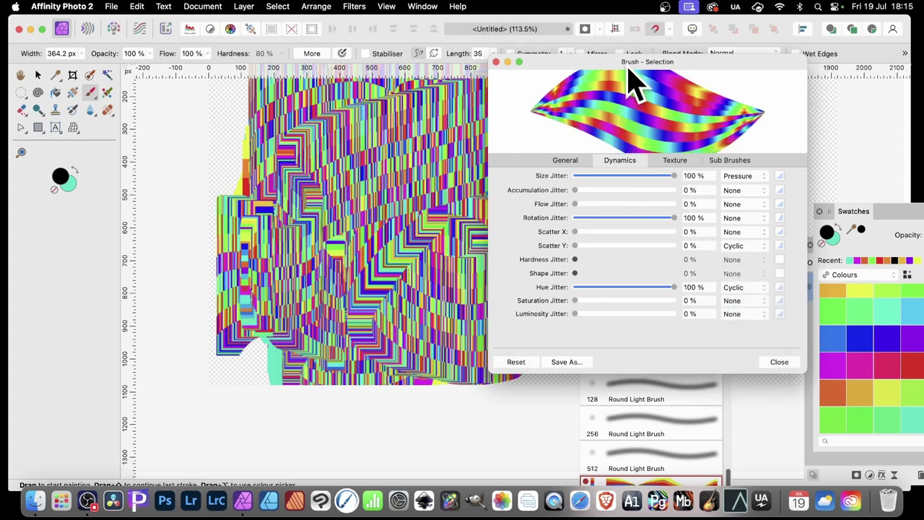
{"action": "mouse_move", "coordinate": [630, 62]}
{"action": "left_mouse_down"}
{"action": "mouse_move", "coordinate": [749, 44]}
{"action": "mouse_move", "coordinate": [703, 52]}
{"action": "left_mouse_up"}
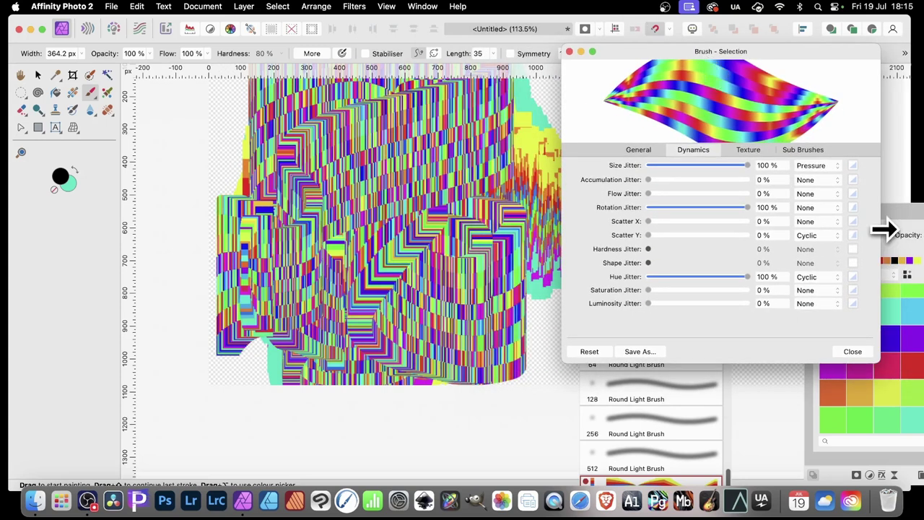
{"action": "mouse_move", "coordinate": [309, 193]}
{"action": "left_mouse_down"}
{"action": "mouse_move", "coordinate": [345, 174]}
{"action": "mouse_move", "coordinate": [398, 174]}
{"action": "mouse_move", "coordinate": [490, 207]}
{"action": "mouse_move", "coordinate": [438, 278]}
{"action": "mouse_move", "coordinate": [346, 365]}
{"action": "mouse_move", "coordinate": [303, 330]}
{"action": "mouse_move", "coordinate": [361, 247]}
{"action": "mouse_move", "coordinate": [359, 199]}
{"action": "mouse_move", "coordinate": [475, 203]}
{"action": "mouse_move", "coordinate": [527, 247]}
{"action": "mouse_move", "coordinate": [490, 381]}
{"action": "mouse_move", "coordinate": [425, 325]}
{"action": "mouse_move", "coordinate": [267, 283]}
{"action": "mouse_move", "coordinate": [302, 164]}
{"action": "mouse_move", "coordinate": [407, 161]}
{"action": "mouse_move", "coordinate": [498, 143]}
{"action": "mouse_move", "coordinate": [538, 214]}
{"action": "mouse_move", "coordinate": [420, 163]}
{"action": "mouse_move", "coordinate": [266, 237]}
{"action": "mouse_move", "coordinate": [276, 246]}
{"action": "mouse_move", "coordinate": [455, 148]}
{"action": "mouse_move", "coordinate": [558, 187]}
{"action": "mouse_move", "coordinate": [687, 167]}
{"action": "mouse_move", "coordinate": [869, 337]}
{"action": "mouse_move", "coordinate": [816, 280]}
{"action": "mouse_move", "coordinate": [859, 271]}
{"action": "left_mouse_up"}
Give Hue Jitter a slow-then-steep curve, paint a tall twisting stroke, and undo a stray dab.
{"action": "left_click", "coordinate": [859, 271]}
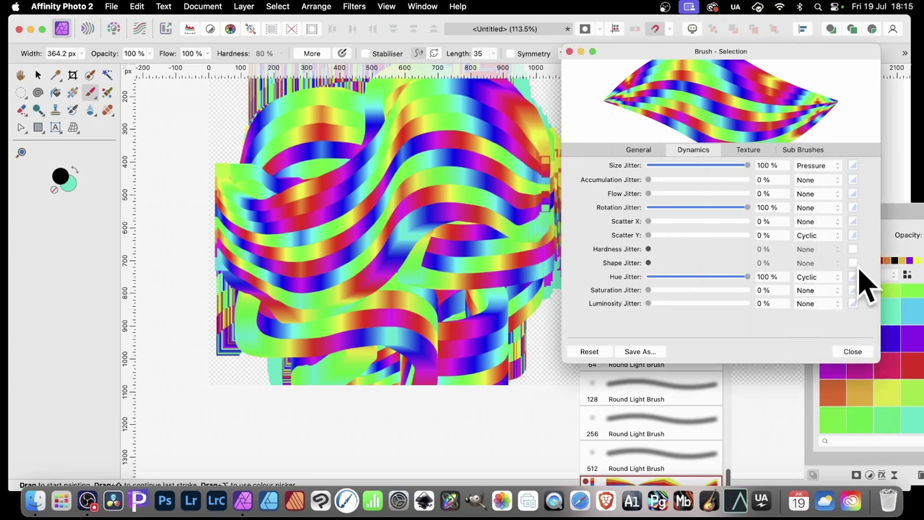
{"action": "left_click", "coordinate": [856, 277]}
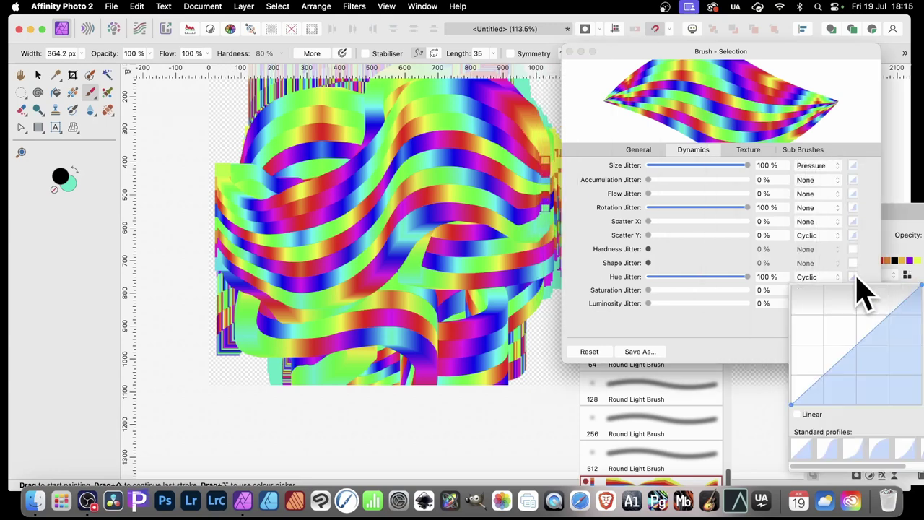
{"action": "left_click", "coordinate": [830, 450]}
{"action": "left_click", "coordinate": [857, 448]}
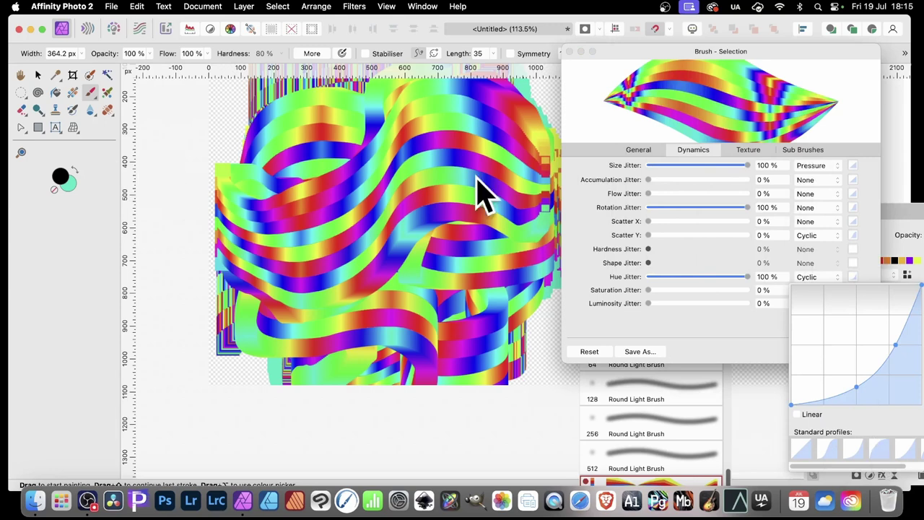
{"action": "mouse_move", "coordinate": [310, 195]}
{"action": "left_mouse_down"}
{"action": "mouse_move", "coordinate": [440, 199]}
{"action": "mouse_move", "coordinate": [521, 249]}
{"action": "mouse_move", "coordinate": [292, 322]}
{"action": "mouse_move", "coordinate": [395, 182]}
{"action": "mouse_move", "coordinate": [326, 294]}
{"action": "mouse_move", "coordinate": [258, 212]}
{"action": "mouse_move", "coordinate": [523, 273]}
{"action": "mouse_move", "coordinate": [437, 204]}
{"action": "mouse_move", "coordinate": [440, 97]}
{"action": "left_mouse_up"}
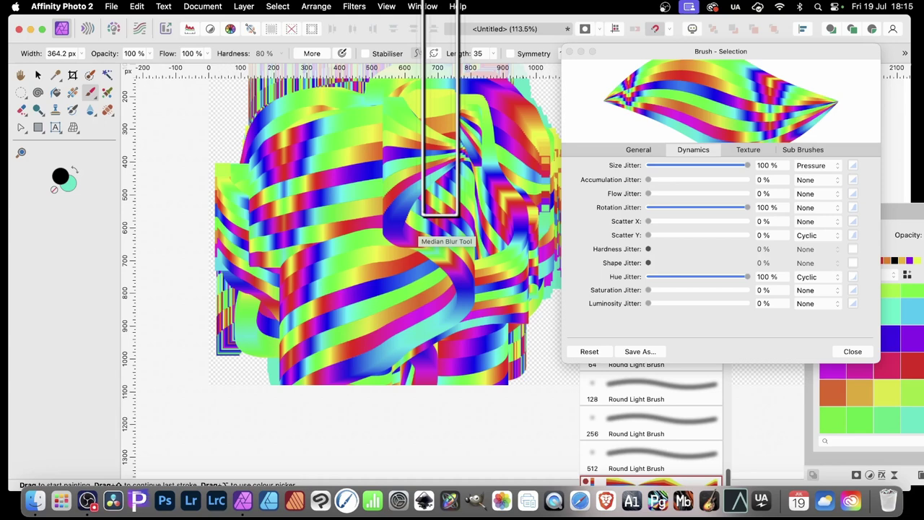
{"action": "left_click", "coordinate": [441, 96]}
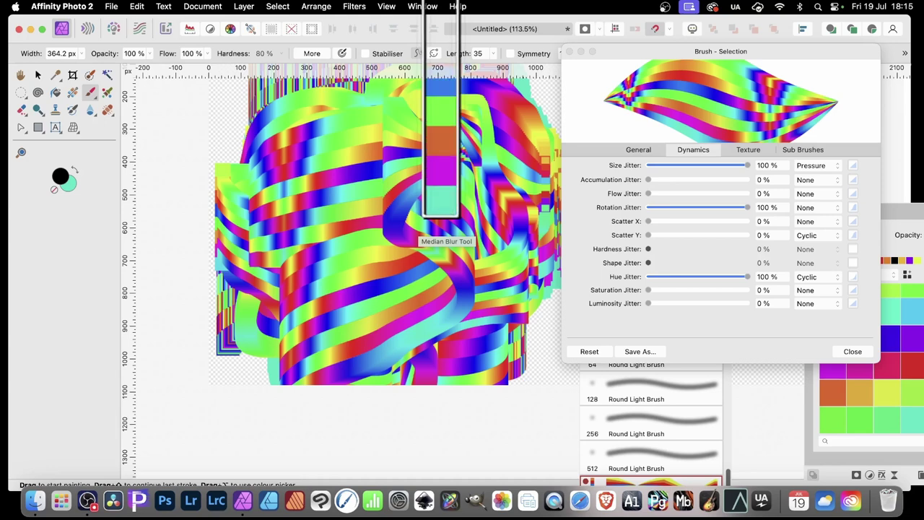
{"action": "key", "text": "super+z"}
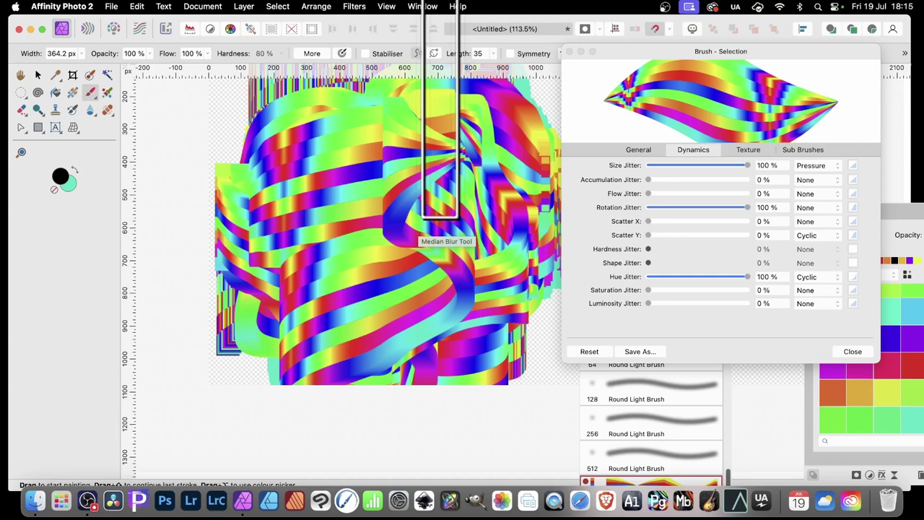
Close the brush settings, draw a small rectangle, reposition it slightly, and fill it blue.
{"action": "left_click", "coordinate": [853, 351]}
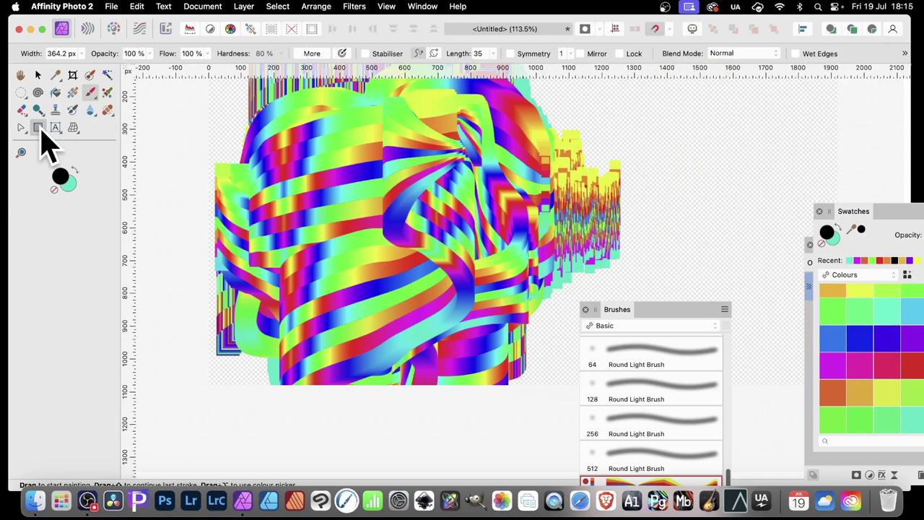
{"action": "left_click_drag", "start_coordinate": [41, 132], "coordinate": [99, 130]}
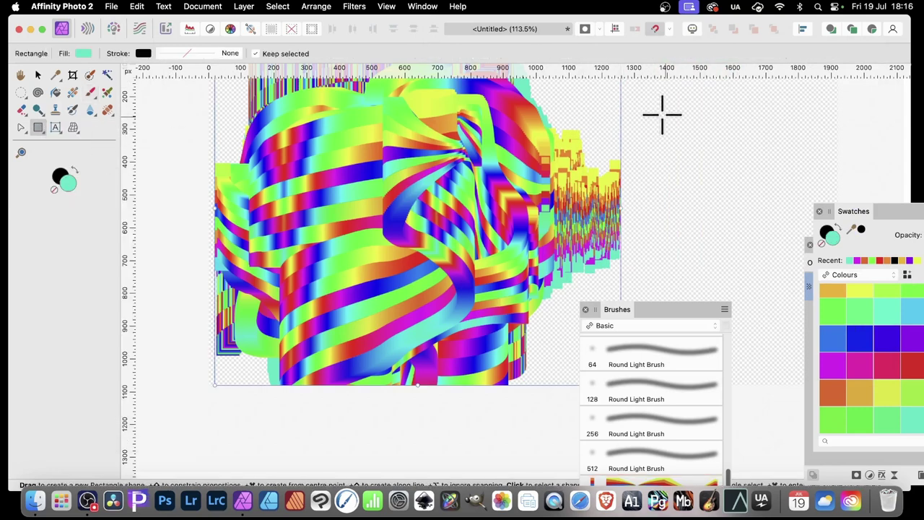
{"action": "left_click_drag", "start_coordinate": [654, 108], "coordinate": [707, 131]}
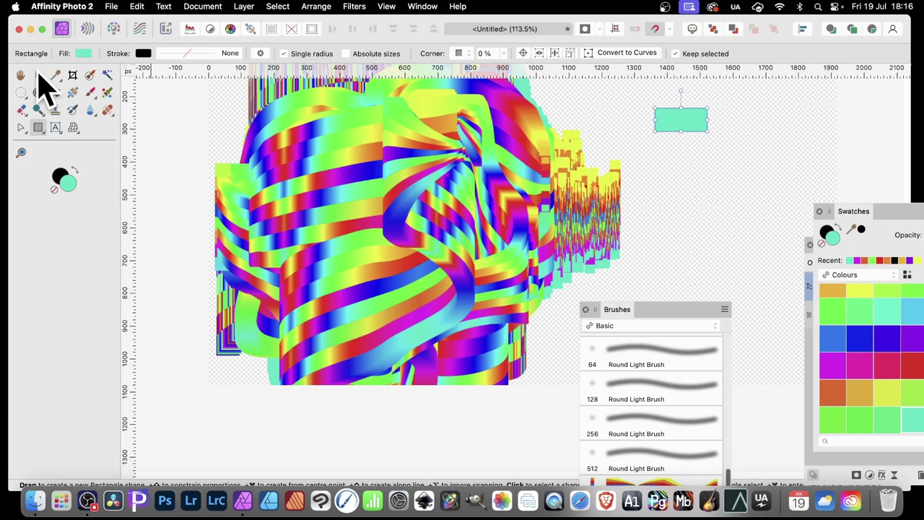
{"action": "left_click", "coordinate": [38, 75]}
{"action": "left_click_drag", "start_coordinate": [677, 124], "coordinate": [674, 172]}
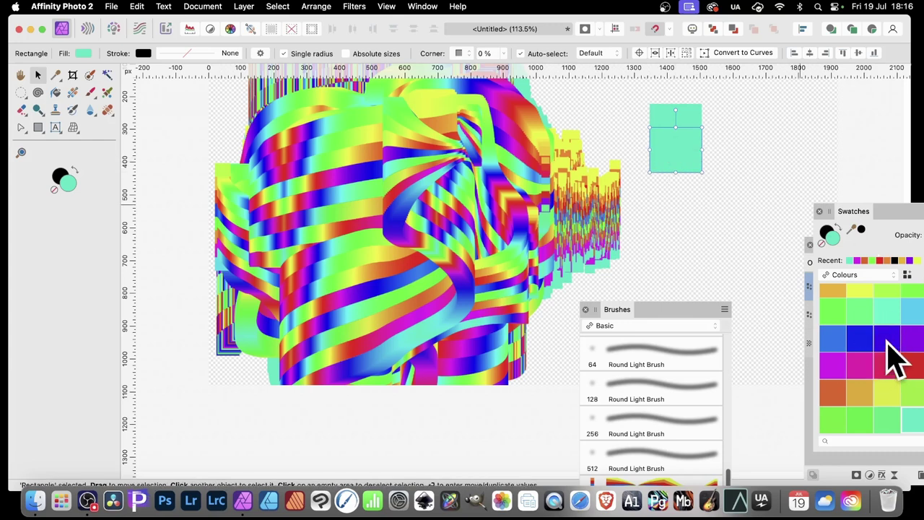
{"action": "left_click", "coordinate": [888, 337]}
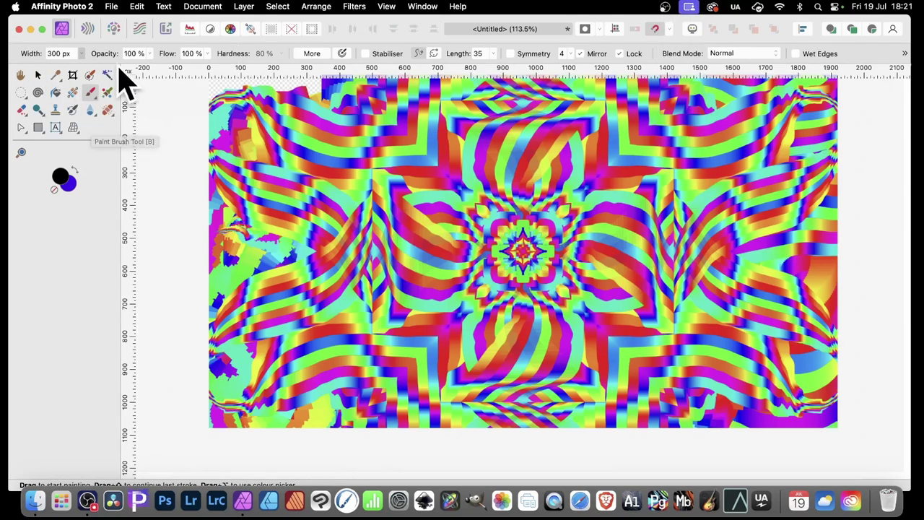
Enable Symmetry and repaint the kaleidoscope's centre with four-way mirrored rainbow strokes.
{"action": "left_click", "coordinate": [511, 53]}
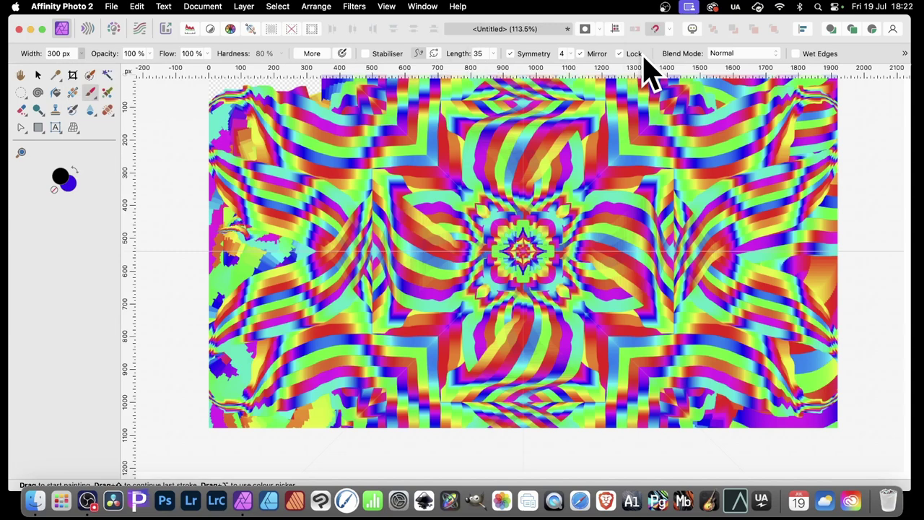
{"action": "mouse_move", "coordinate": [641, 224]}
{"action": "left_mouse_down"}
{"action": "mouse_move", "coordinate": [509, 208]}
{"action": "mouse_move", "coordinate": [531, 212]}
{"action": "mouse_move", "coordinate": [530, 189]}
{"action": "mouse_move", "coordinate": [549, 178]}
{"action": "mouse_move", "coordinate": [556, 188]}
{"action": "mouse_move", "coordinate": [575, 156]}
{"action": "mouse_move", "coordinate": [602, 166]}
{"action": "mouse_move", "coordinate": [613, 136]}
{"action": "mouse_move", "coordinate": [647, 138]}
{"action": "mouse_move", "coordinate": [712, 116]}
{"action": "mouse_move", "coordinate": [723, 132]}
{"action": "mouse_move", "coordinate": [745, 113]}
{"action": "mouse_move", "coordinate": [783, 107]}
{"action": "mouse_move", "coordinate": [810, 168]}
{"action": "mouse_move", "coordinate": [772, 169]}
{"action": "mouse_move", "coordinate": [700, 222]}
{"action": "mouse_move", "coordinate": [670, 170]}
{"action": "mouse_move", "coordinate": [624, 228]}
{"action": "mouse_move", "coordinate": [606, 191]}
{"action": "mouse_move", "coordinate": [577, 225]}
{"action": "mouse_move", "coordinate": [549, 199]}
{"action": "mouse_move", "coordinate": [525, 215]}
{"action": "left_mouse_up"}
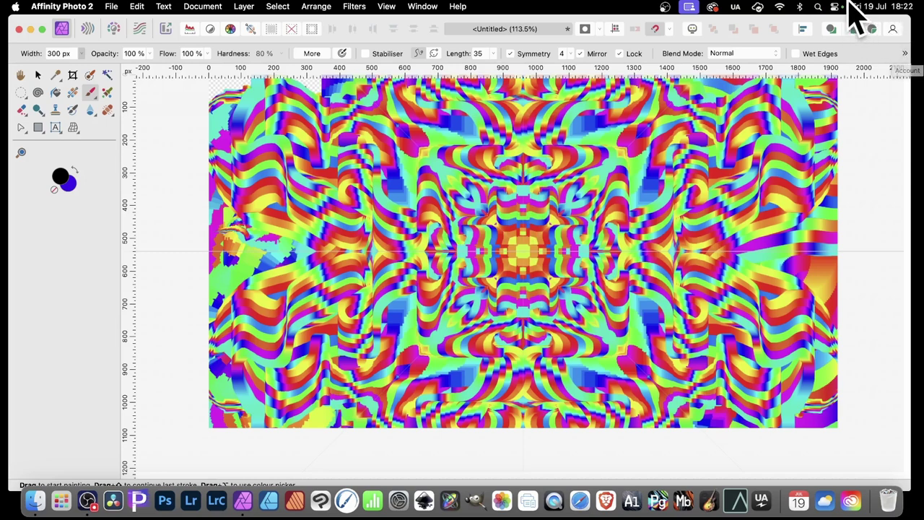
Open the Distort > Mirror filter, setting 4 mirrors and a 45° input angle.
{"action": "left_click", "coordinate": [355, 7]}
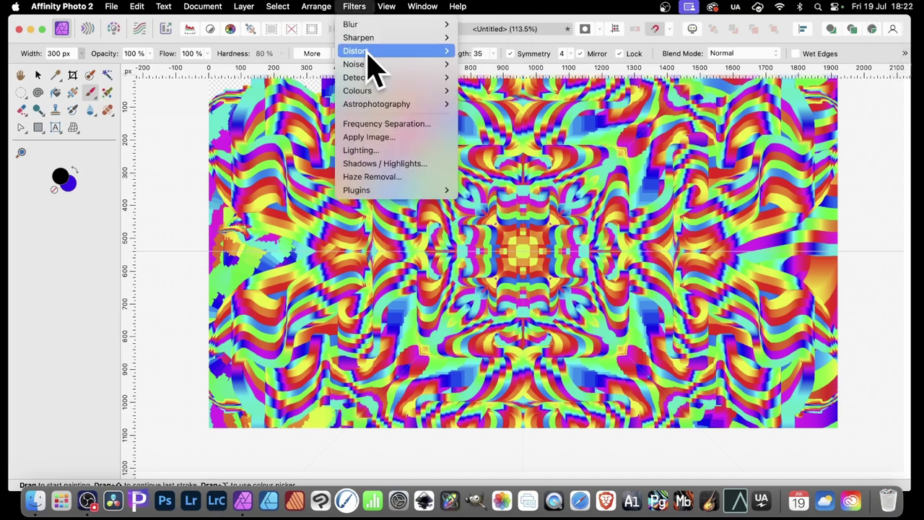
{"action": "mouse_move", "coordinate": [374, 52]}
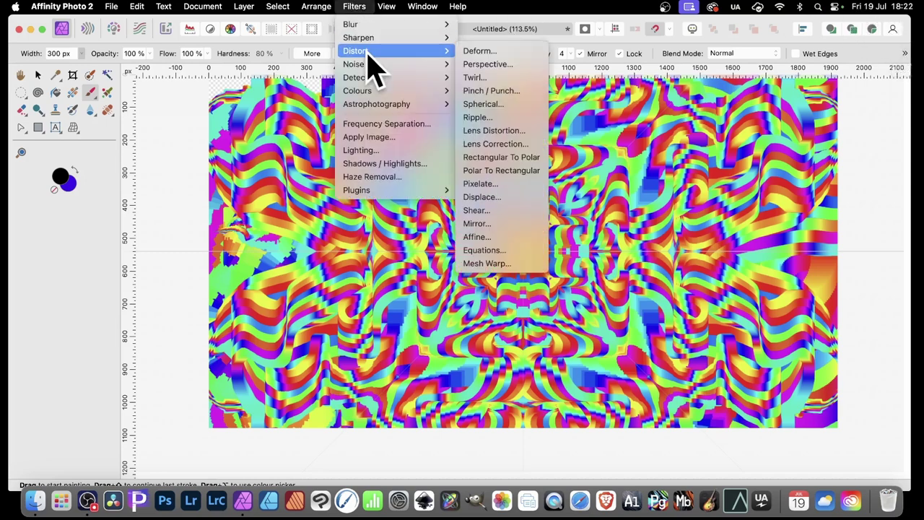
{"action": "left_click", "coordinate": [496, 226]}
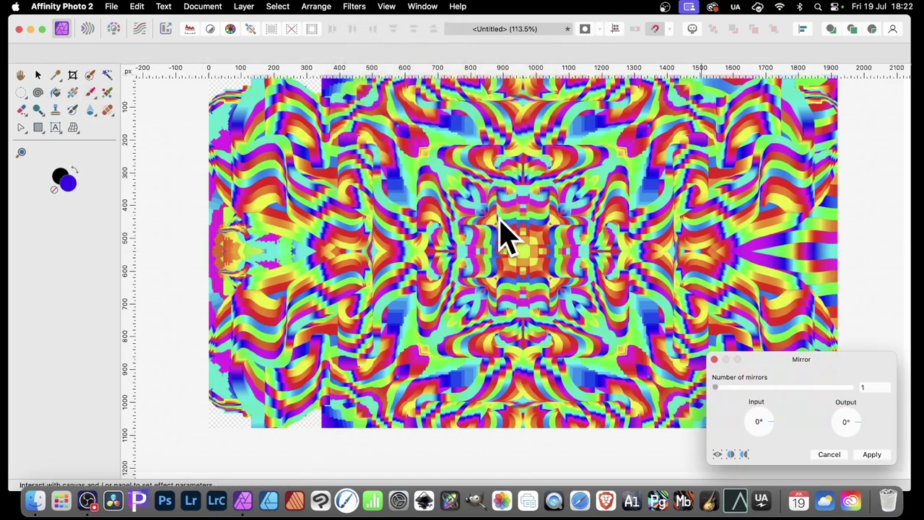
{"action": "left_click_drag", "start_coordinate": [792, 361], "coordinate": [595, 204]}
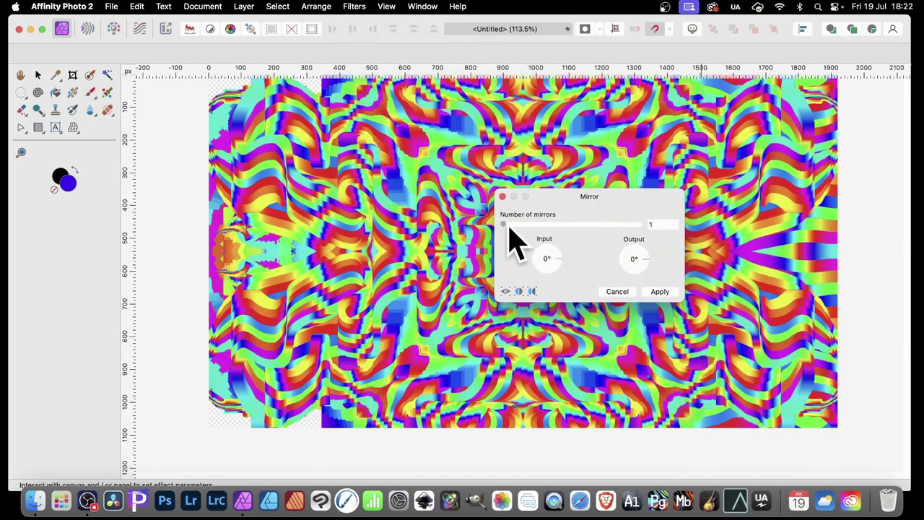
{"action": "left_click_drag", "start_coordinate": [509, 225], "coordinate": [527, 230]}
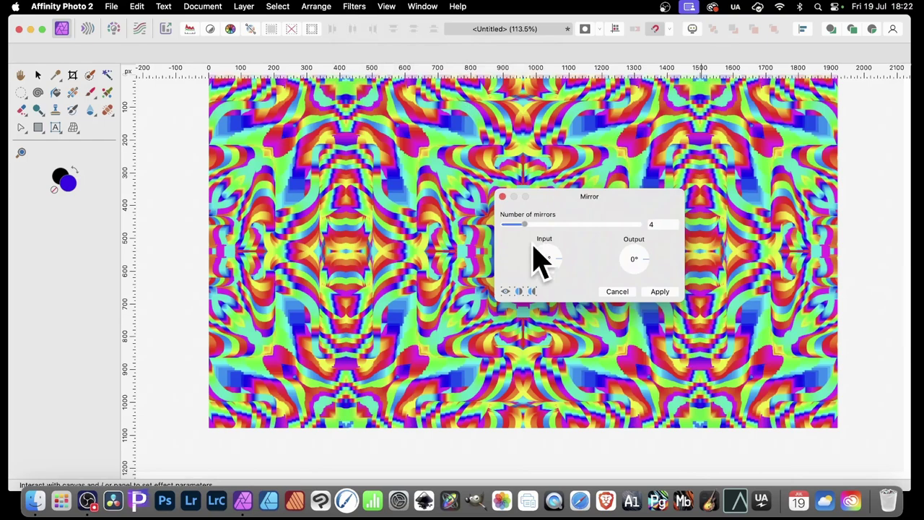
{"action": "mouse_move", "coordinate": [563, 261]}
{"action": "left_mouse_down"}
{"action": "mouse_move", "coordinate": [560, 273]}
{"action": "mouse_move", "coordinate": [565, 252]}
{"action": "left_mouse_up"}
{"action": "left_click_drag", "start_coordinate": [580, 197], "coordinate": [732, 158]}
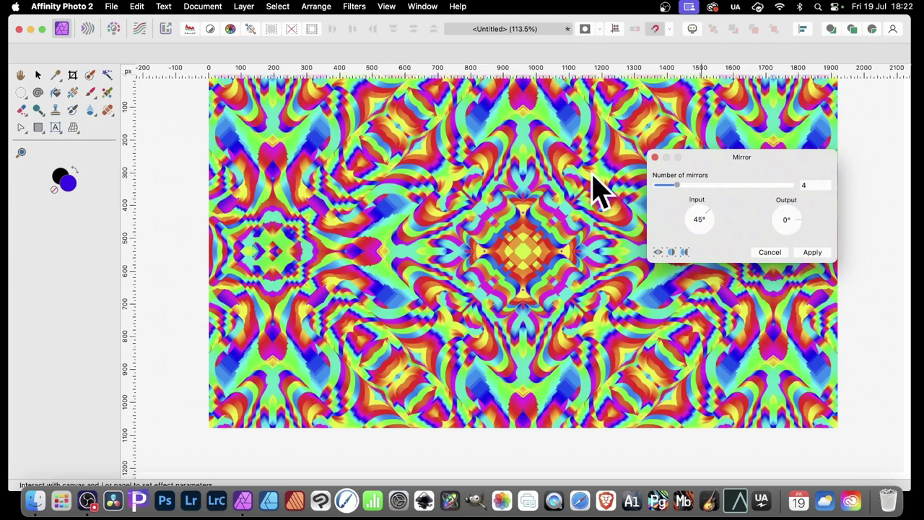
Paint four-way mirrored strokes to form a bright yellow four-pointed star at the centre, and touch up the right edge.
{"action": "left_click", "coordinate": [815, 254]}
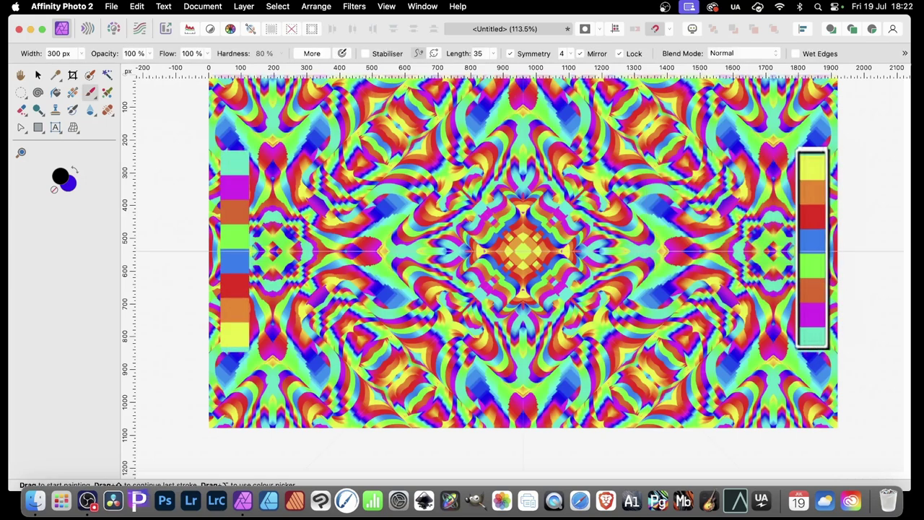
{"action": "left_click", "coordinate": [552, 210]}
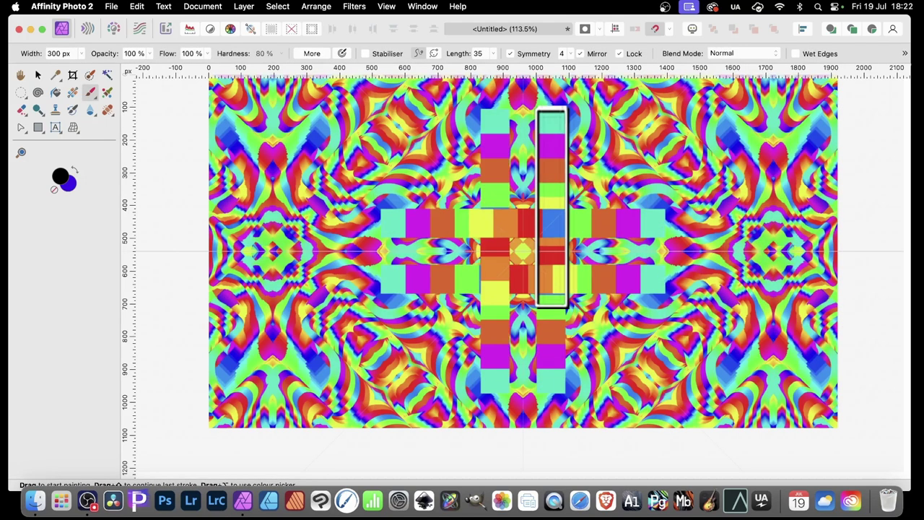
{"action": "mouse_move", "coordinate": [552, 209]}
{"action": "left_mouse_down"}
{"action": "mouse_move", "coordinate": [622, 241]}
{"action": "mouse_move", "coordinate": [568, 248]}
{"action": "mouse_move", "coordinate": [549, 262]}
{"action": "mouse_move", "coordinate": [522, 258]}
{"action": "mouse_move", "coordinate": [542, 218]}
{"action": "mouse_move", "coordinate": [530, 205]}
{"action": "mouse_move", "coordinate": [562, 167]}
{"action": "mouse_move", "coordinate": [590, 142]}
{"action": "mouse_move", "coordinate": [613, 146]}
{"action": "mouse_move", "coordinate": [648, 116]}
{"action": "mouse_move", "coordinate": [694, 118]}
{"action": "mouse_move", "coordinate": [745, 166]}
{"action": "mouse_move", "coordinate": [754, 195]}
{"action": "mouse_move", "coordinate": [675, 218]}
{"action": "mouse_move", "coordinate": [571, 218]}
{"action": "mouse_move", "coordinate": [521, 230]}
{"action": "mouse_move", "coordinate": [519, 81]}
{"action": "mouse_move", "coordinate": [731, 142]}
{"action": "mouse_move", "coordinate": [812, 150]}
{"action": "left_mouse_up"}
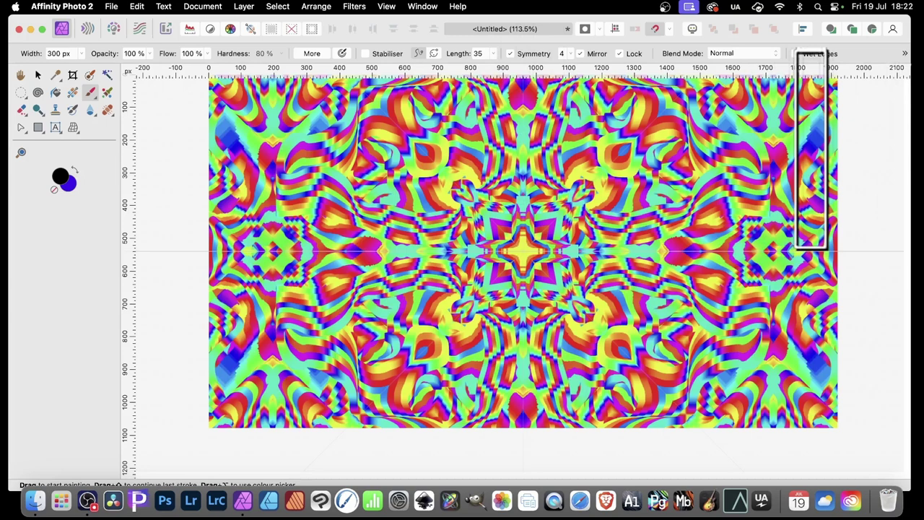
{"action": "left_click_drag", "start_coordinate": [811, 151], "coordinate": [808, 151]}
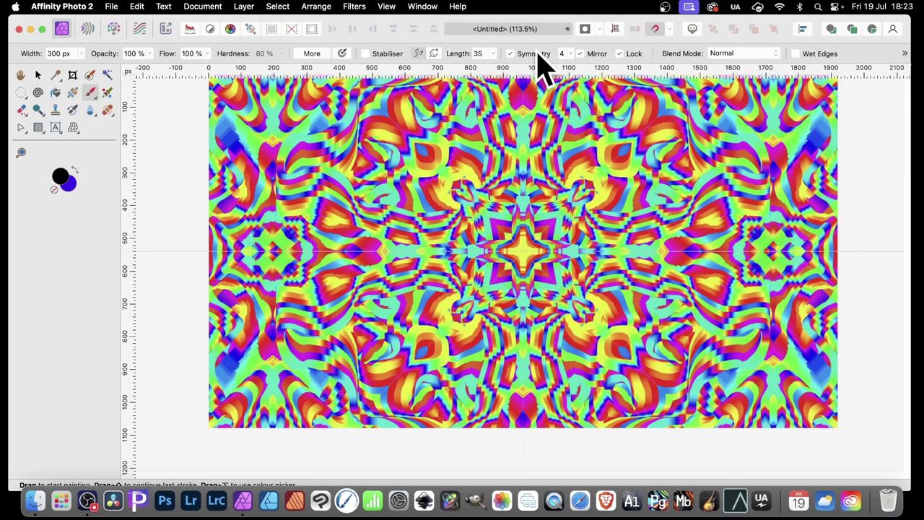
Set the Symmetry count to 8 and paint a stroke to form an octagonal flower at the centre.
{"action": "left_click", "coordinate": [571, 54]}
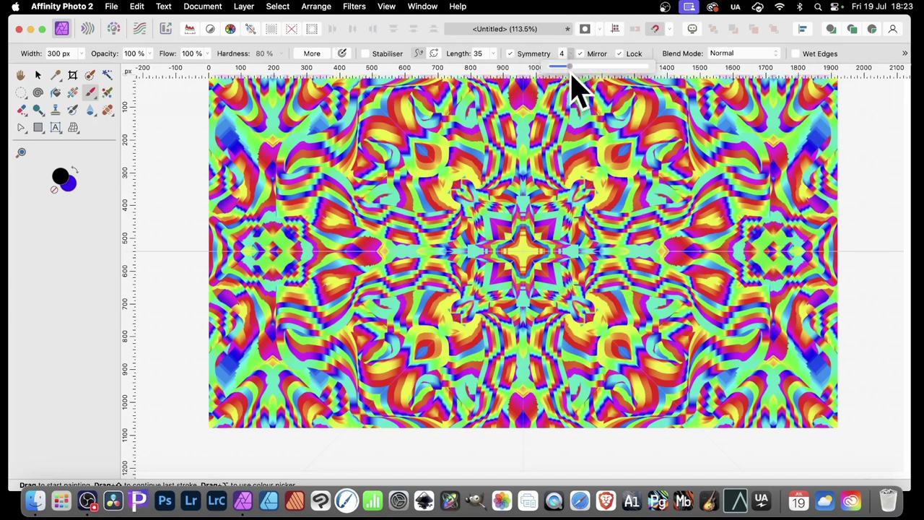
{"action": "left_click", "coordinate": [576, 67]}
{"action": "left_click_drag", "start_coordinate": [577, 70], "coordinate": [597, 77]}
{"action": "mouse_move", "coordinate": [618, 258]}
{"action": "left_mouse_down"}
{"action": "mouse_move", "coordinate": [552, 170]}
{"action": "mouse_move", "coordinate": [534, 193]}
{"action": "mouse_move", "coordinate": [539, 209]}
{"action": "mouse_move", "coordinate": [484, 200]}
{"action": "mouse_move", "coordinate": [497, 146]}
{"action": "mouse_move", "coordinate": [465, 158]}
{"action": "mouse_move", "coordinate": [430, 120]}
{"action": "mouse_move", "coordinate": [421, 142]}
{"action": "mouse_move", "coordinate": [347, 124]}
{"action": "mouse_move", "coordinate": [316, 145]}
{"action": "mouse_move", "coordinate": [283, 125]}
{"action": "mouse_move", "coordinate": [194, 116]}
{"action": "mouse_move", "coordinate": [206, 104]}
{"action": "mouse_move", "coordinate": [272, 116]}
{"action": "mouse_move", "coordinate": [417, 181]}
{"action": "left_mouse_up"}
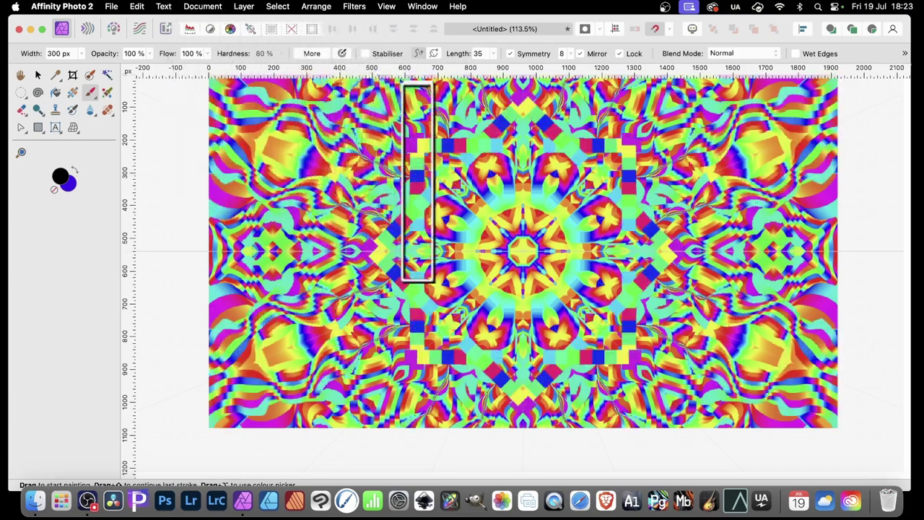